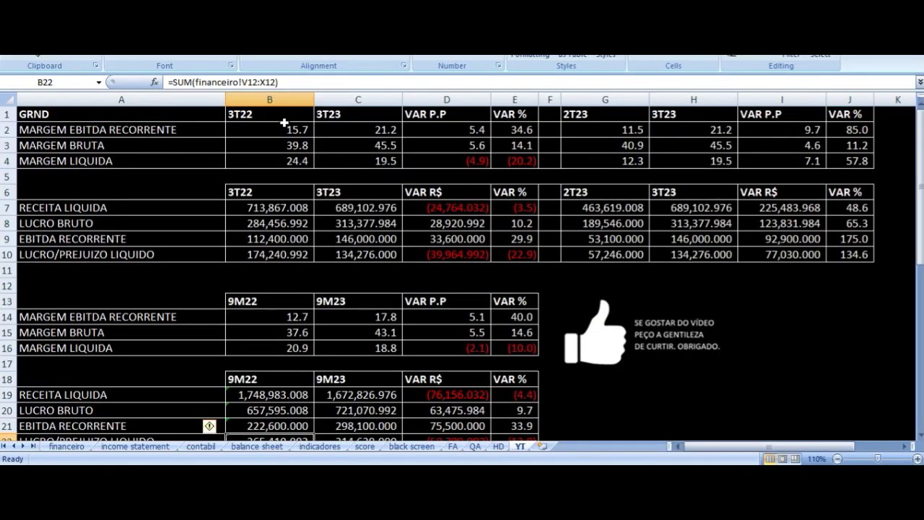
- Highlight the 3T22–3T23 comparison block, the 2T23 and 3T23 columns, and the 9M22–9M23 margins to review the periods compared
{"action": "left_click_drag", "start_coordinate": [284, 116], "coordinate": [503, 257]}
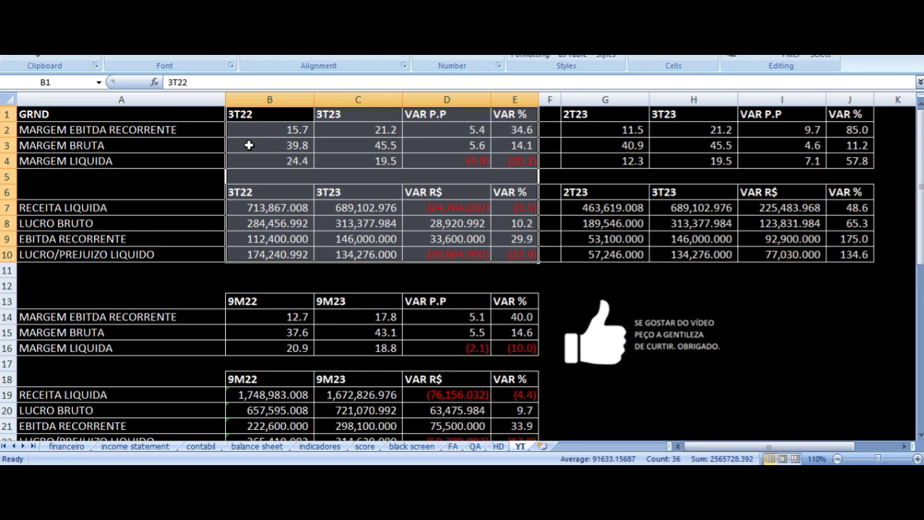
{"action": "left_click", "coordinate": [597, 122]}
{"action": "left_click_drag", "start_coordinate": [596, 122], "coordinate": [703, 249]}
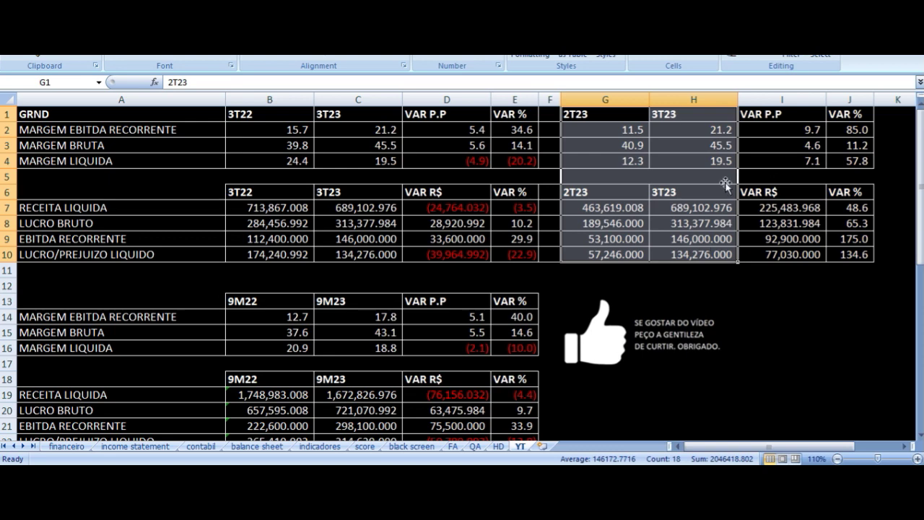
{"action": "left_click_drag", "start_coordinate": [279, 304], "coordinate": [326, 342]}
- Examine the MARGEM EBITDA RECORRENTE for 3T22 and 3T23 and its percentage-point variation
{"action": "left_click", "coordinate": [238, 136]}
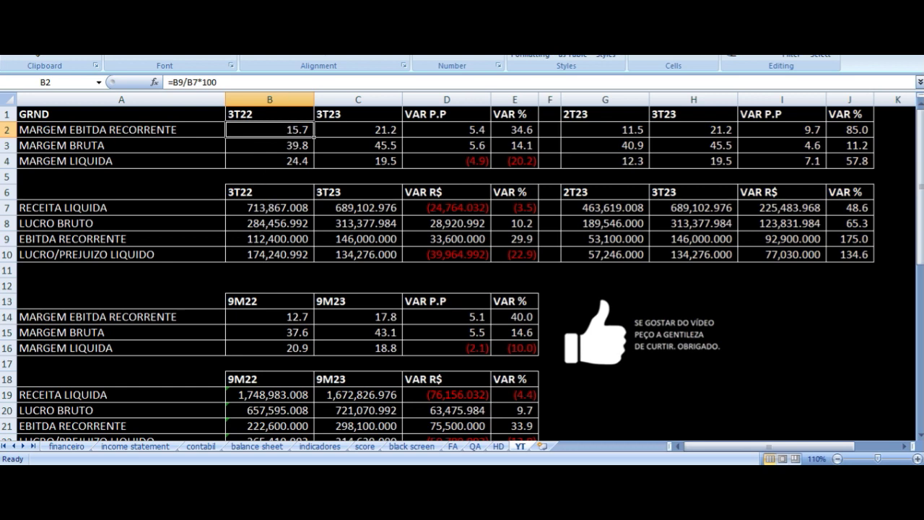
{"action": "left_click", "coordinate": [358, 129]}
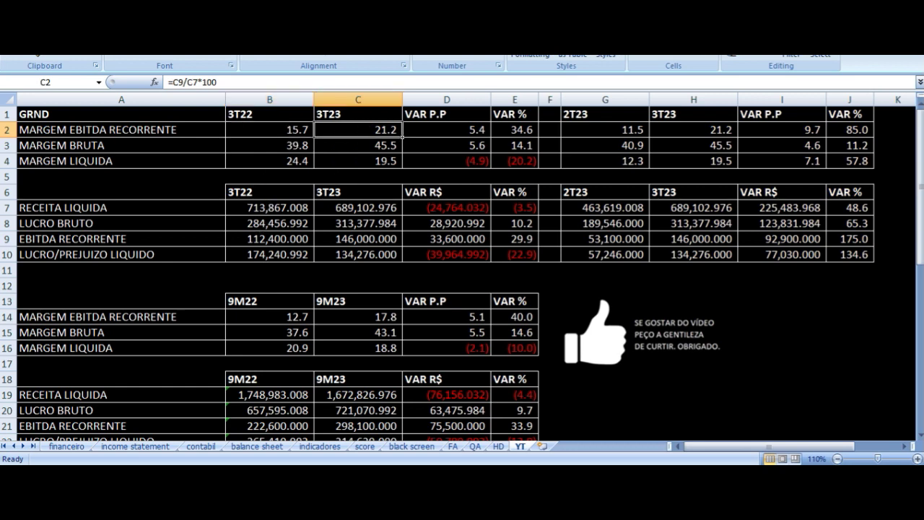
{"action": "left_click", "coordinate": [446, 129]}
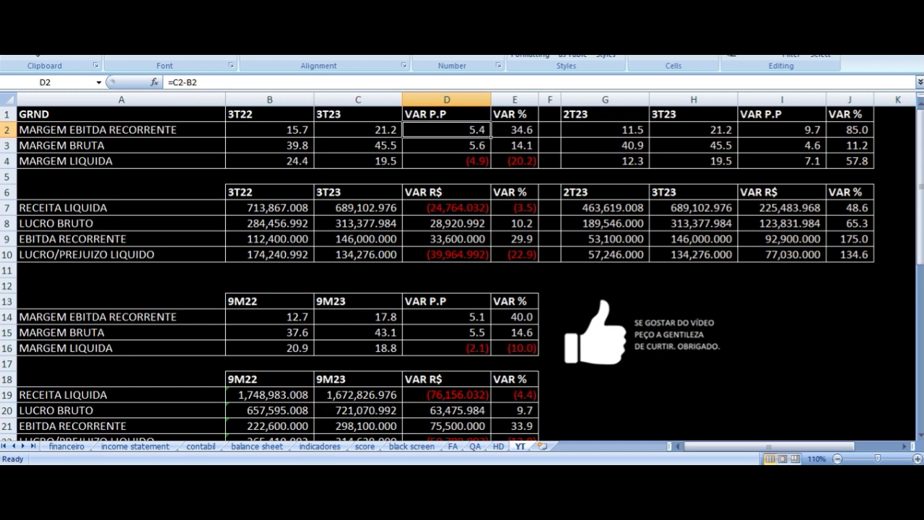
- Review the MARGEM BRUTA figures for 3T22 and 3T23 in row 3
{"action": "key", "text": "Down"}
{"action": "key", "text": "Left"}
{"action": "key", "text": "Left"}
{"action": "key", "text": "Left"}
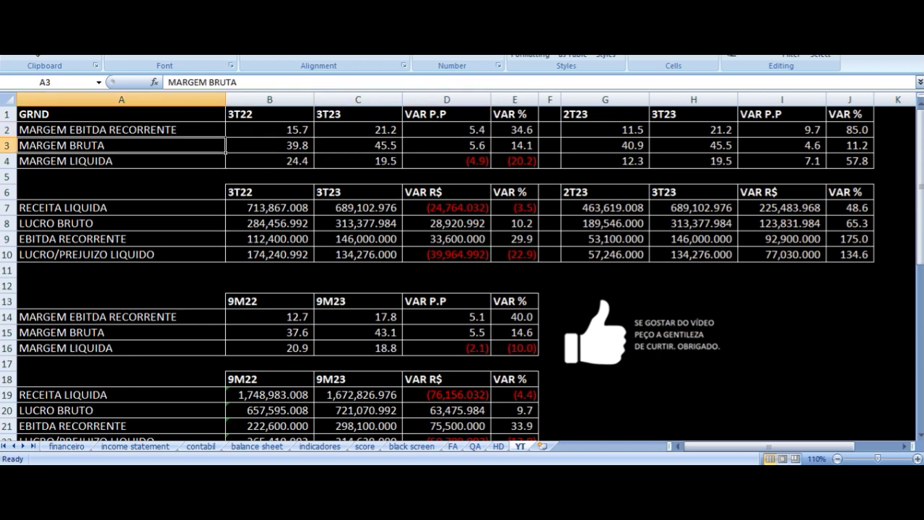
{"action": "left_click", "coordinate": [269, 145]}
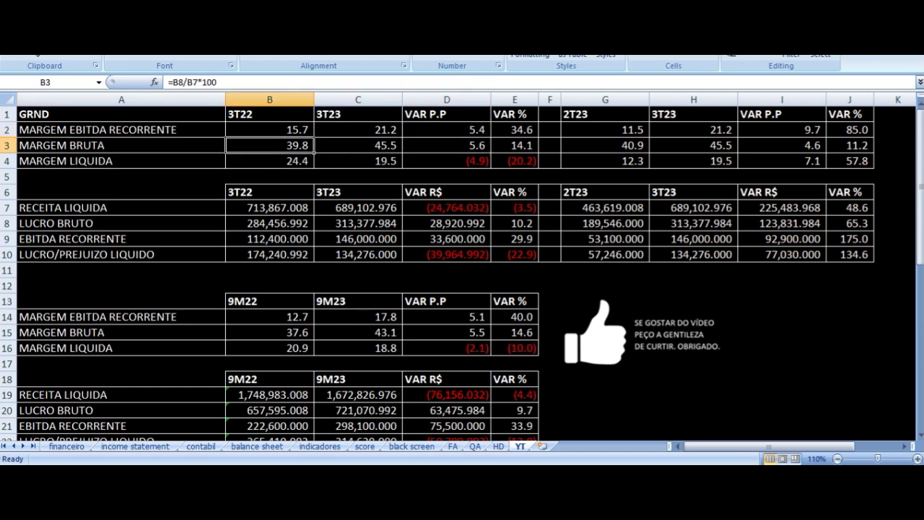
{"action": "key", "text": "Right"}
{"action": "key", "text": "Right"}
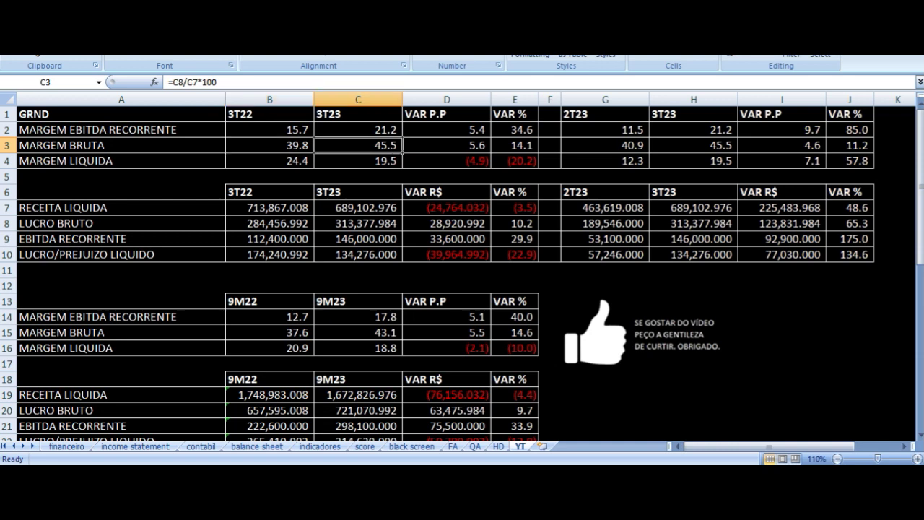
- Compare the MARGEM LIQUIDA of 3T22 with 3T23 and check its percentage-point variation
{"action": "key", "text": "Down"}
{"action": "key", "text": "Left"}
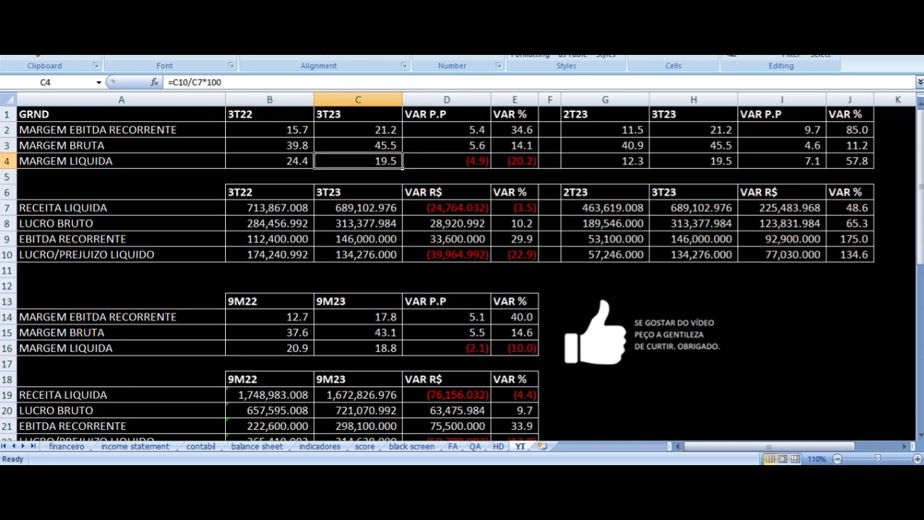
{"action": "key", "text": "Left"}
{"action": "key", "text": "Left"}
{"action": "key", "text": "Right"}
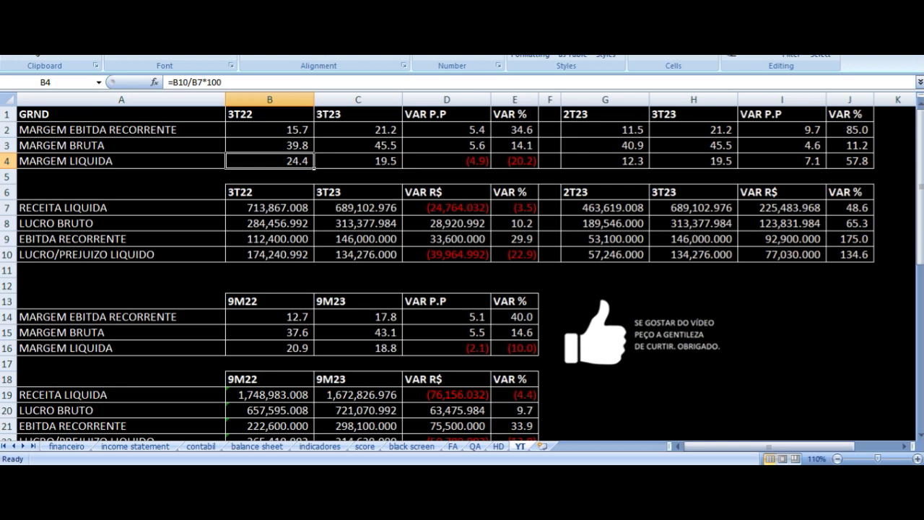
{"action": "key", "text": "Right"}
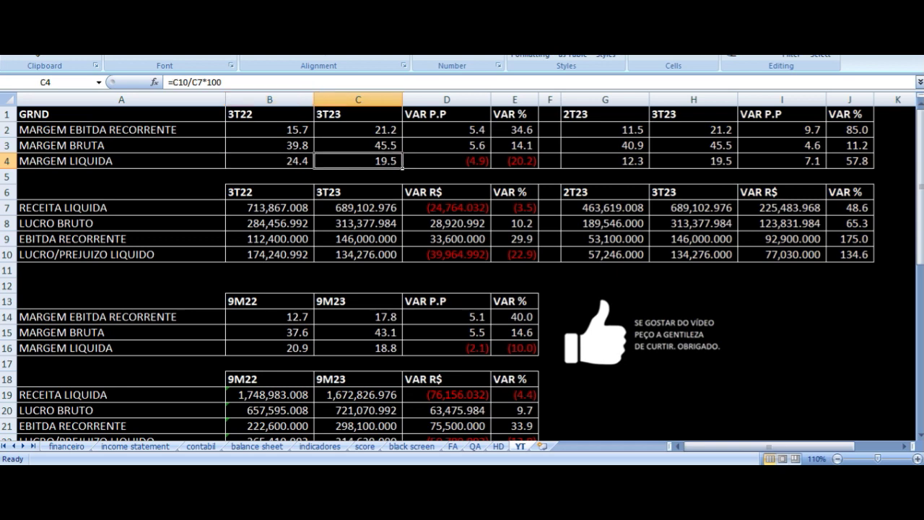
{"action": "key", "text": "Right"}
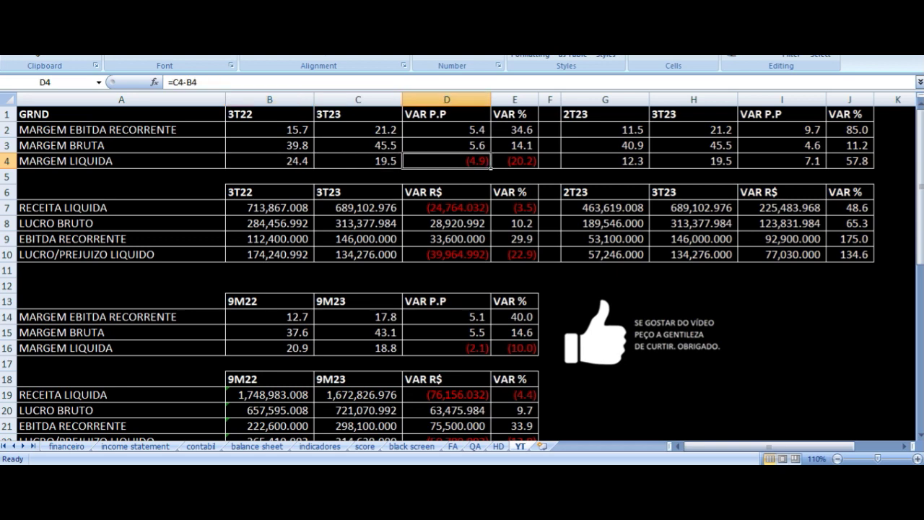
- Examine RECEITA LIQUIDA for 3T22 and 3T23, including its variation in R$ and in percent
{"action": "key", "text": "Down"}
{"action": "key", "text": "Down"}
{"action": "key", "text": "Down"}
{"action": "key", "text": "Left"}
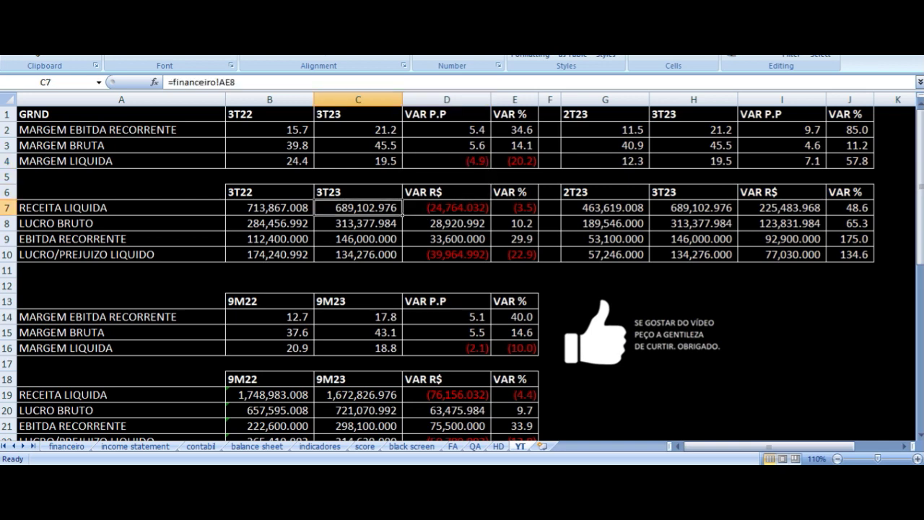
{"action": "key", "text": "Left"}
{"action": "key", "text": "Left"}
{"action": "key", "text": "Right"}
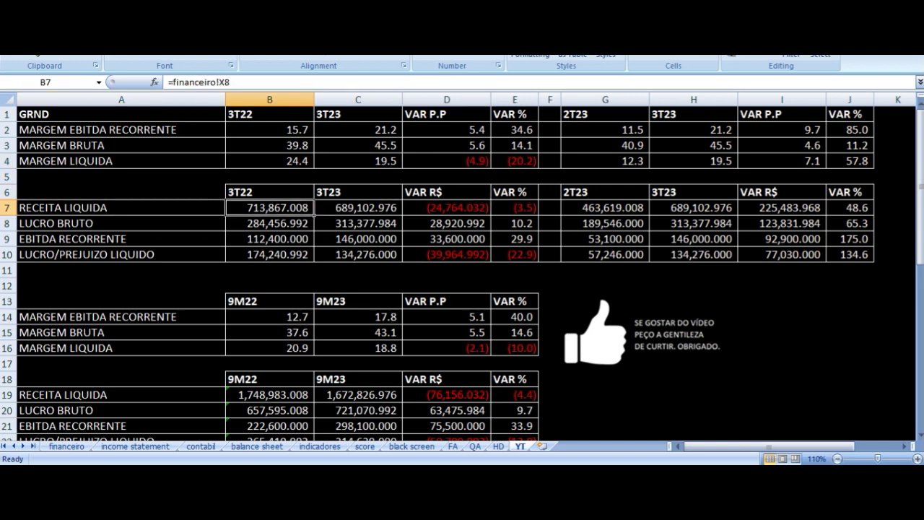
{"action": "key", "text": "Right"}
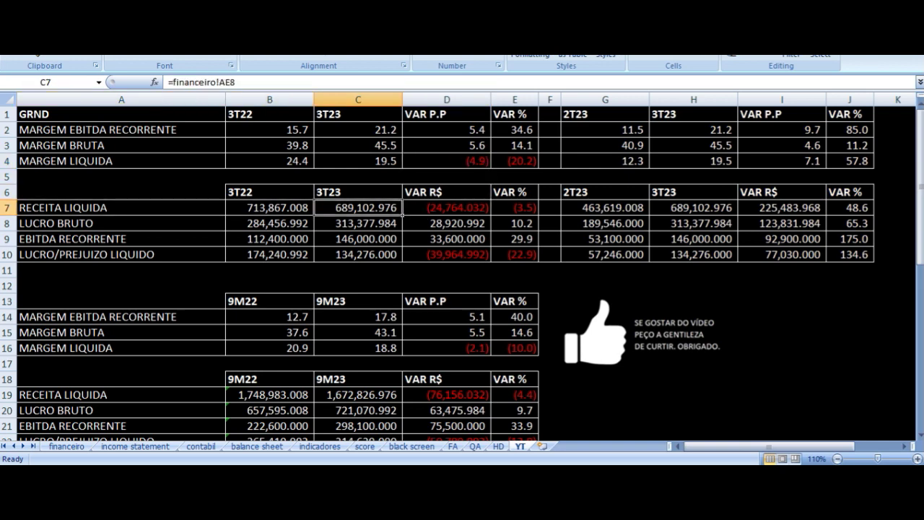
{"action": "key", "text": "Left"}
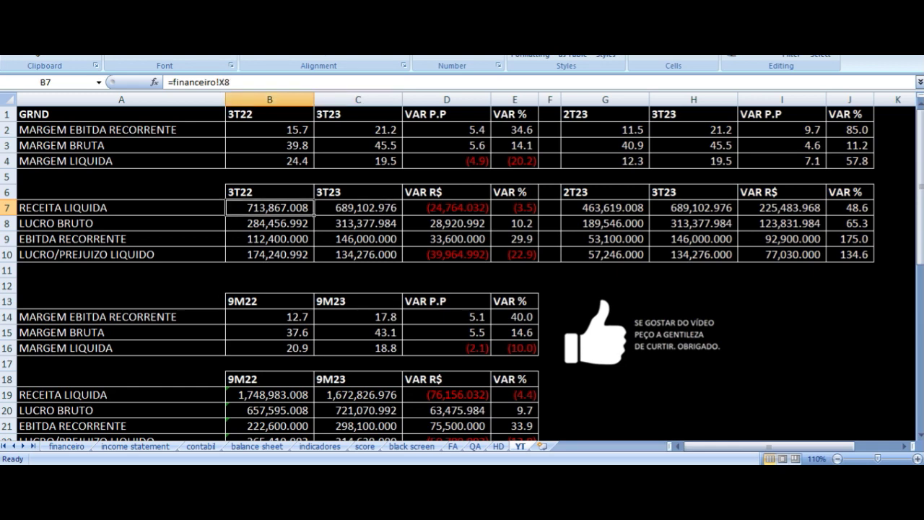
{"action": "key", "text": "Right"}
{"action": "key", "text": "Right"}
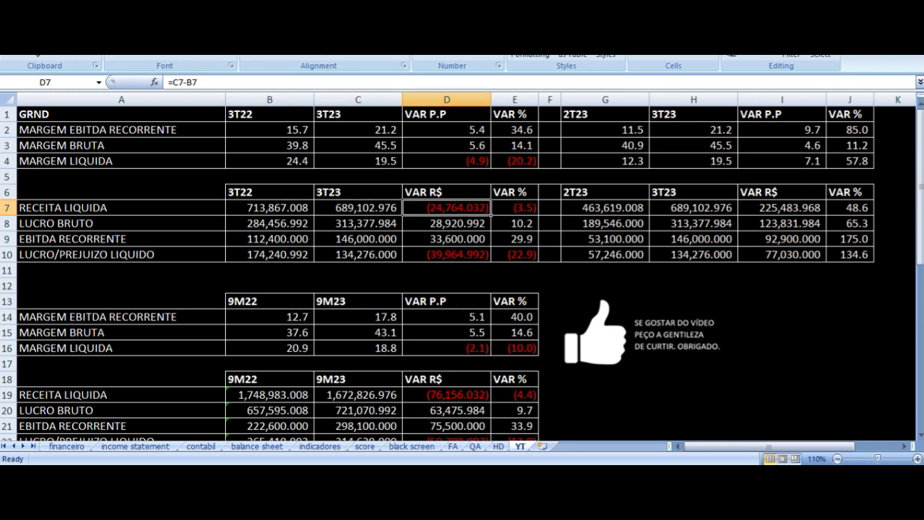
{"action": "key", "text": "Right"}
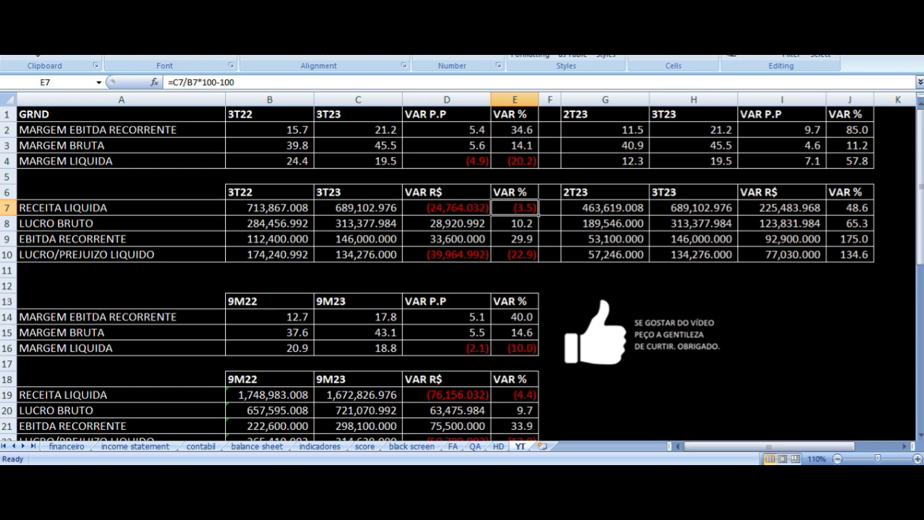
- Go through the LUCRO BRUTO row from 3T22 and 3T23 to its R$ and percentage variations
{"action": "key", "text": "Down"}
{"action": "key", "text": "Left"}
{"action": "key", "text": "Left"}
{"action": "key", "text": "Left"}
{"action": "key", "text": "Left"}
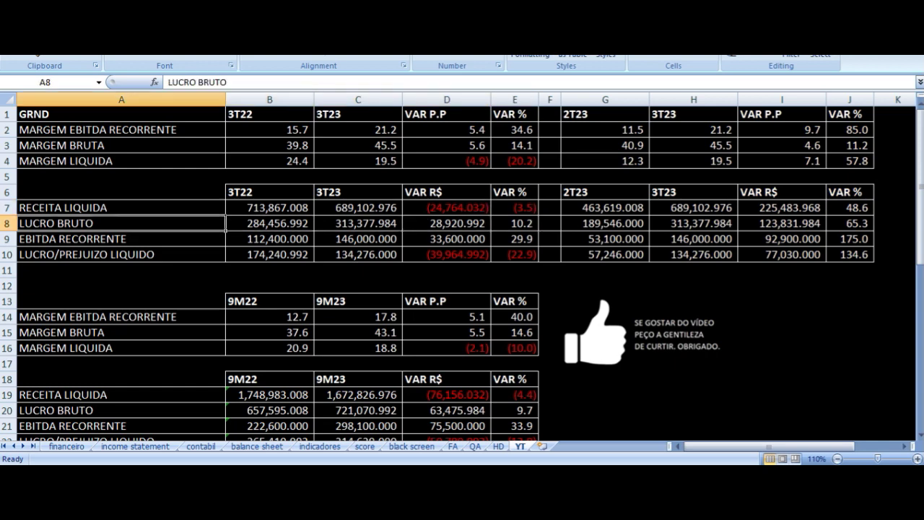
{"action": "key", "text": "Right"}
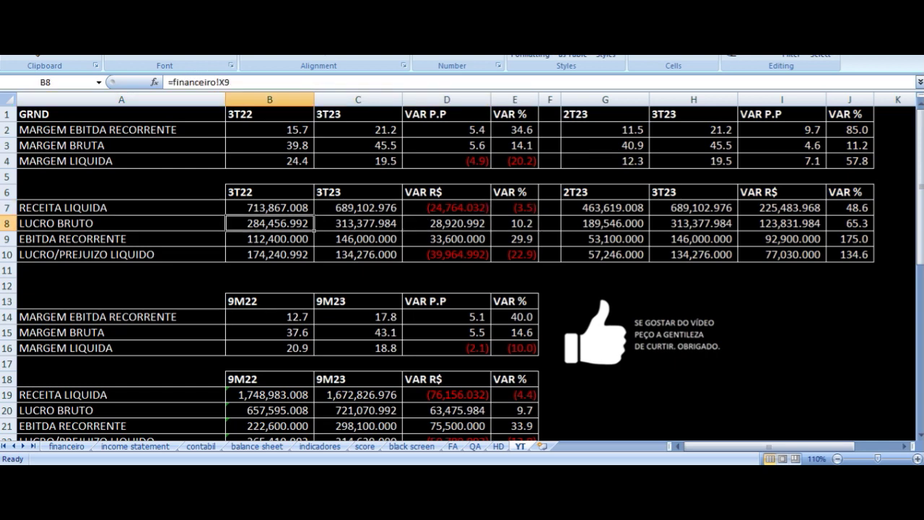
{"action": "key", "text": "Right"}
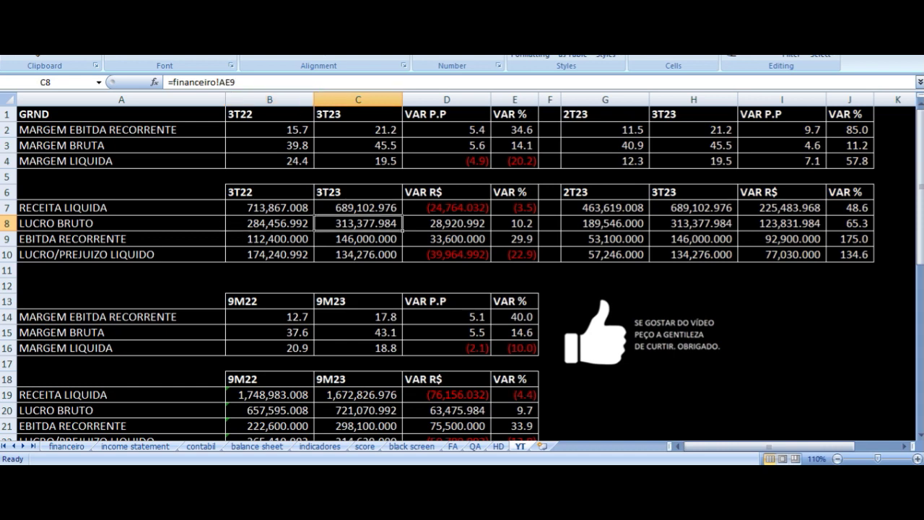
{"action": "key", "text": "Right"}
{"action": "key", "text": "Right"}
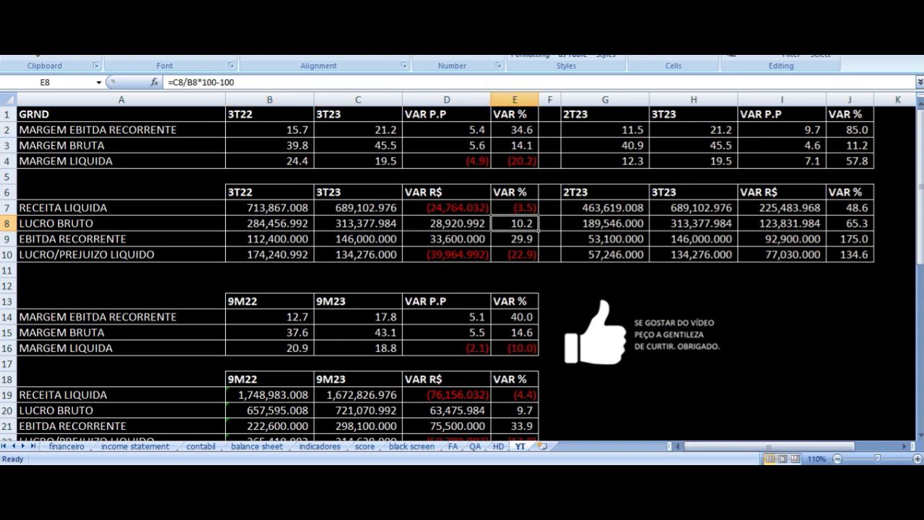
- Review EBITDA RECORRENTE for 3T22 and 3T23 along with its R$ and percentage variations
{"action": "key", "text": "Left"}
{"action": "key", "text": "Down"}
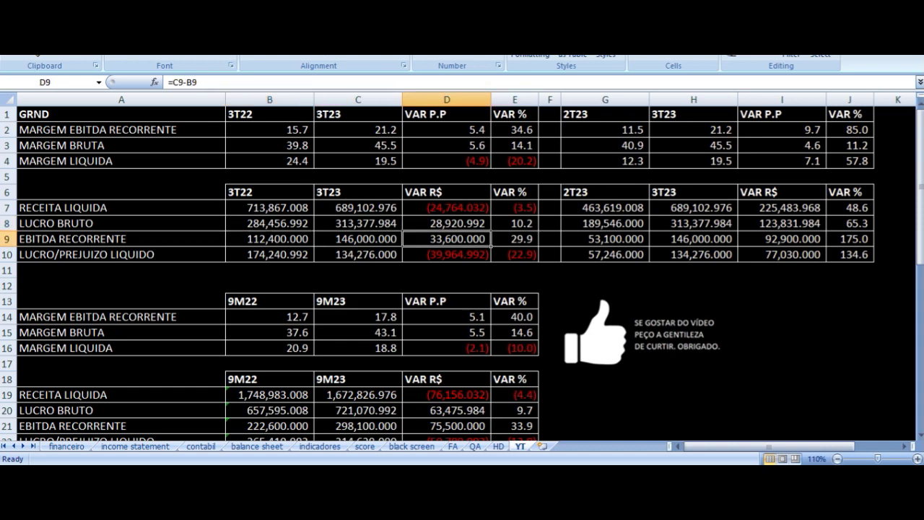
{"action": "key", "text": "Left"}
{"action": "key", "text": "Left"}
{"action": "key", "text": "Left"}
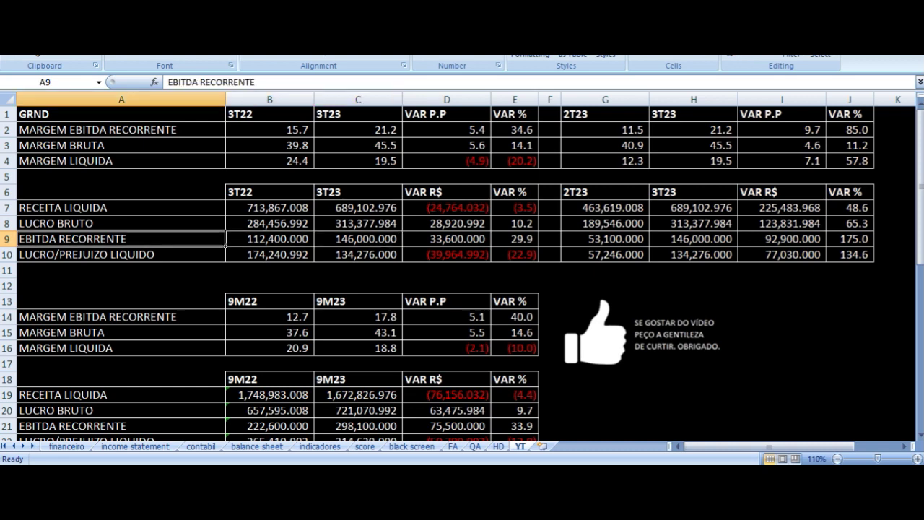
{"action": "key", "text": "Right"}
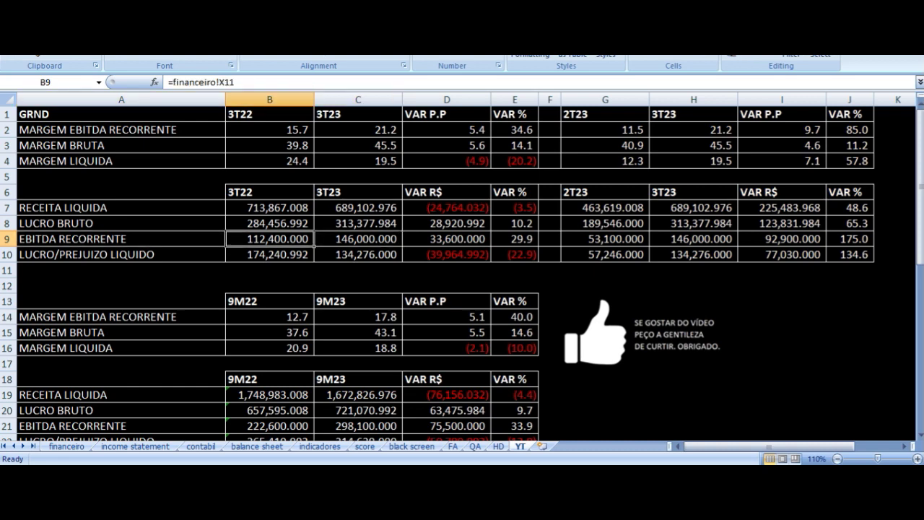
{"action": "key", "text": "Right"}
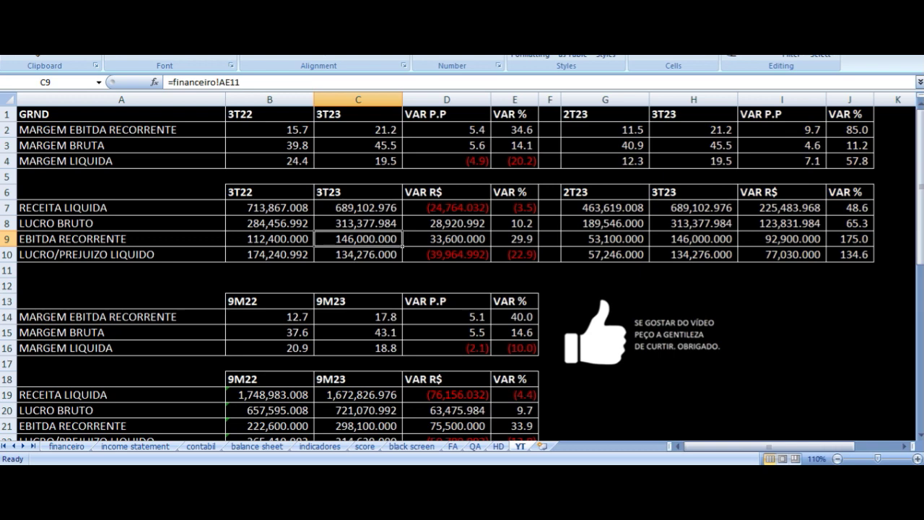
{"action": "key", "text": "Right"}
{"action": "key", "text": "Right"}
- Compare LUCRO/PREJUIZO LIQUIDO between 3T22 and 3T23 and check its R$ and percentage variations
{"action": "key", "text": "Down"}
{"action": "key", "text": "Left"}
{"action": "key", "text": "Left"}
{"action": "key", "text": "Left"}
{"action": "key", "text": "Left"}
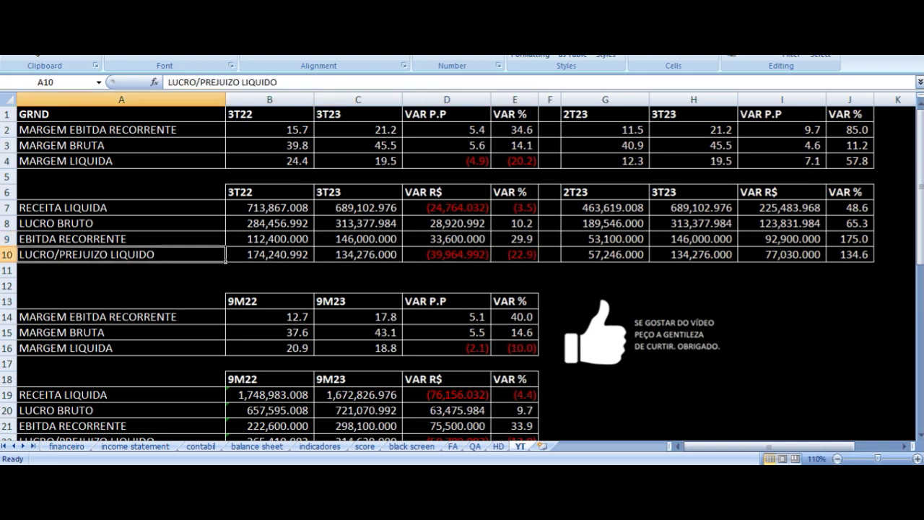
{"action": "key", "text": "Right"}
{"action": "key", "text": "Right"}
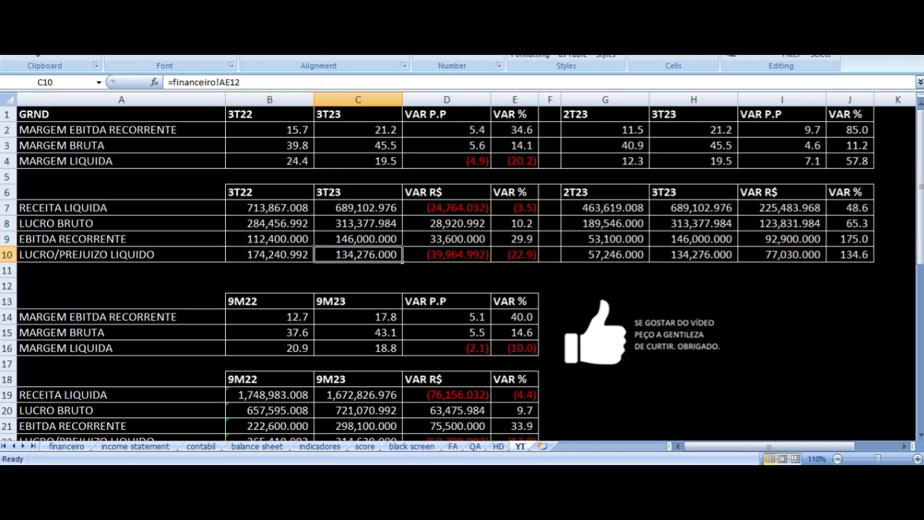
{"action": "key", "text": "Right"}
{"action": "key", "text": "Right"}
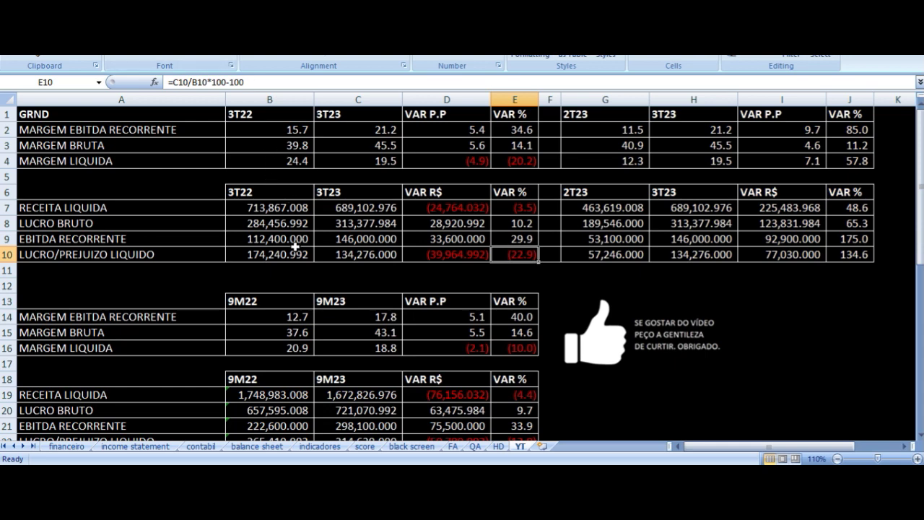
- Revisit the 3T22–3T23 EBITDA RECORRENTE row and the R$ variations of LUCRO/PREJUIZO LIQUIDO and RECEITA LIQUIDA
{"action": "left_click_drag", "start_coordinate": [295, 241], "coordinate": [503, 240]}
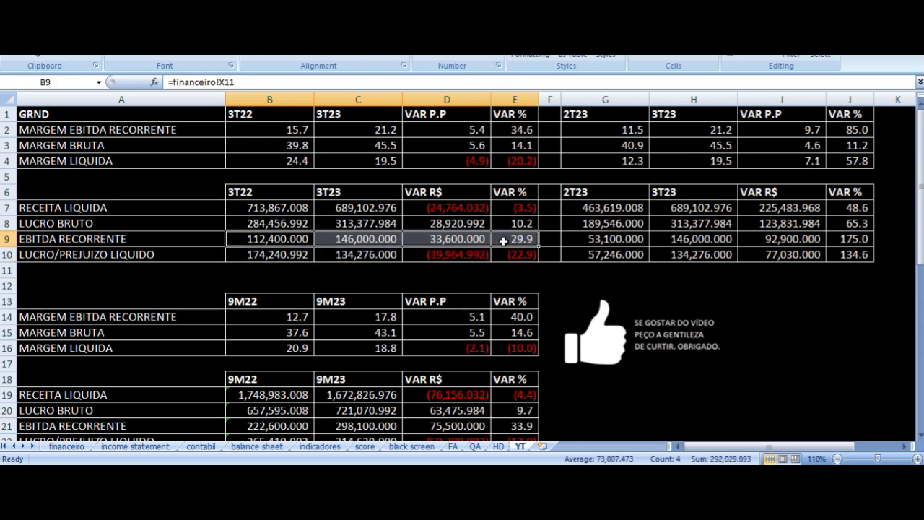
{"action": "left_click", "coordinate": [445, 256]}
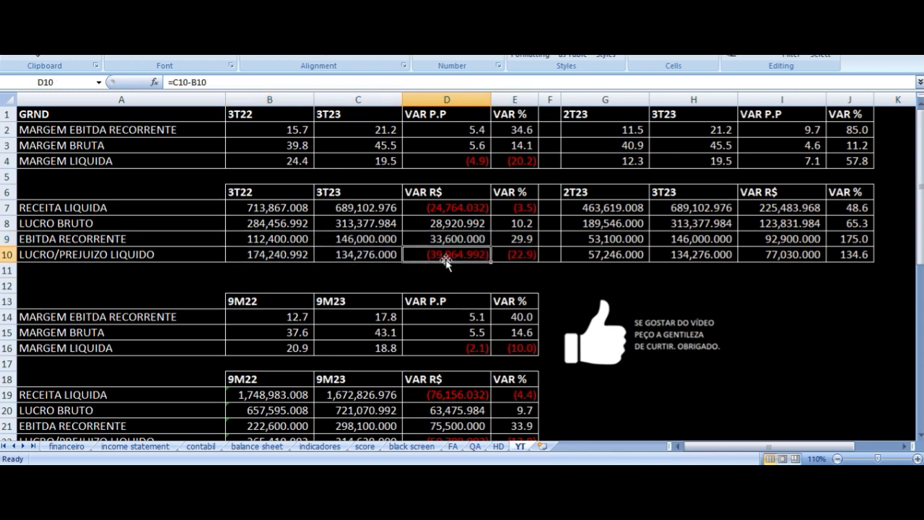
{"action": "left_click", "coordinate": [432, 208]}
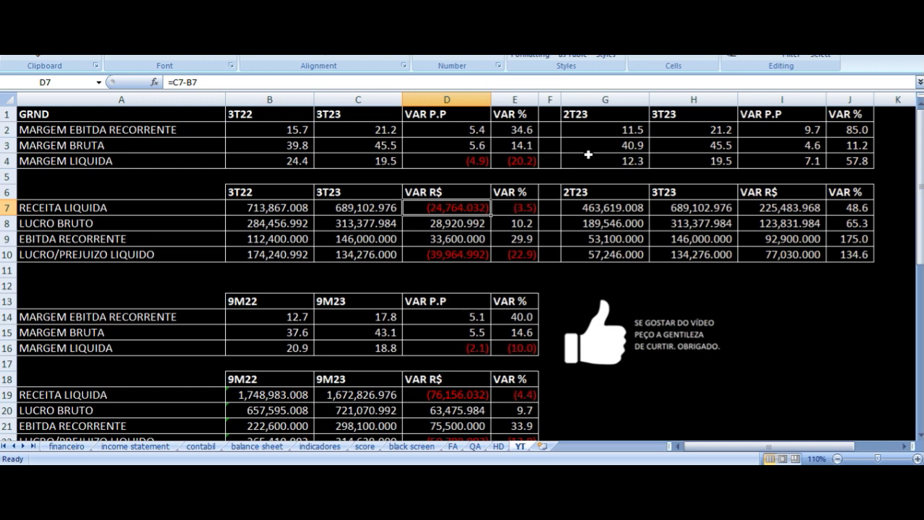
- Highlight the 2T23–3T23 comparison and review MARGEM EBITDA RECORRENTE for both quarters along with its percentage-point variation
{"action": "left_click_drag", "start_coordinate": [602, 118], "coordinate": [799, 236]}
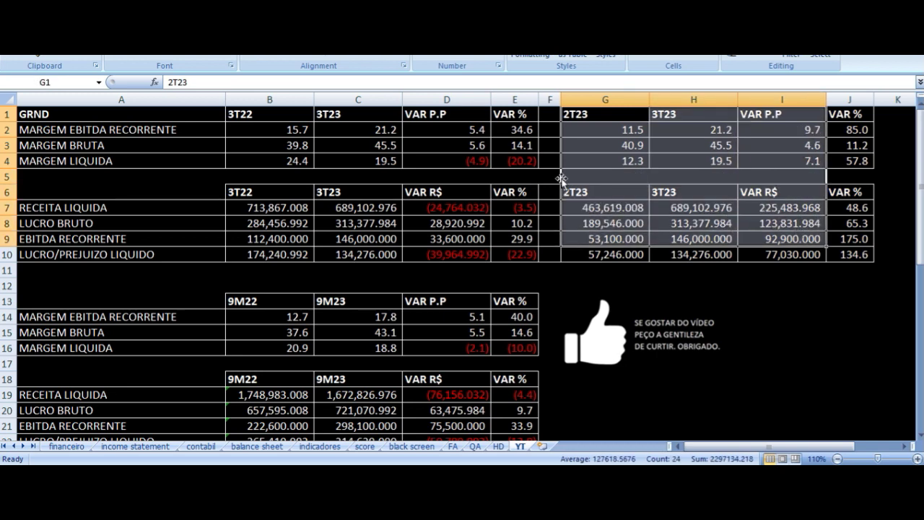
{"action": "left_click", "coordinate": [601, 130]}
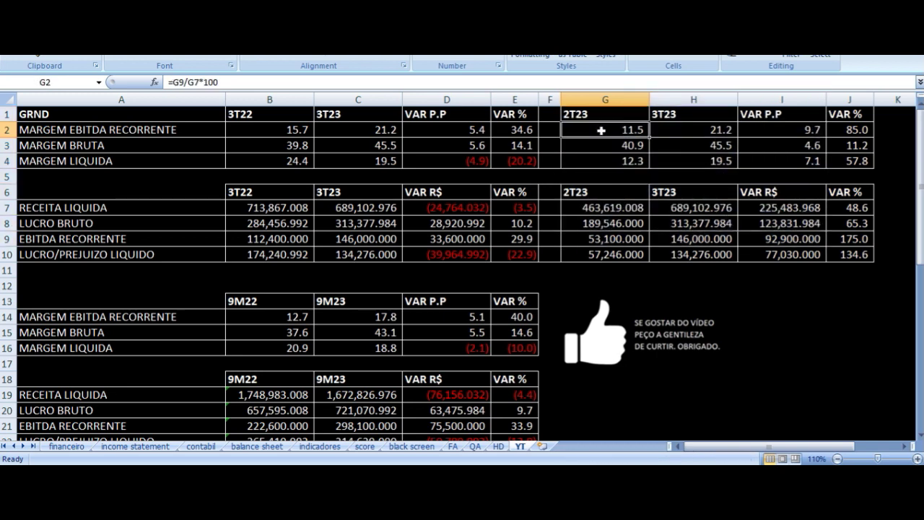
{"action": "left_click", "coordinate": [689, 132]}
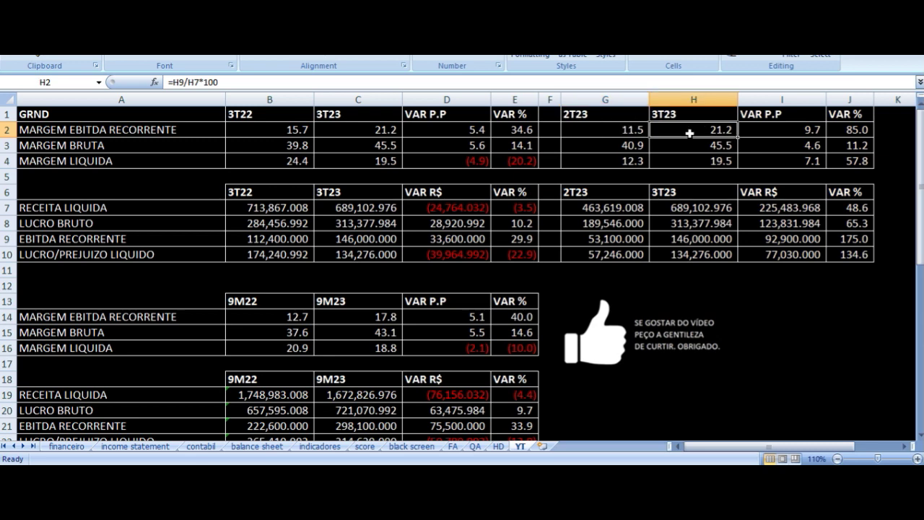
{"action": "left_click", "coordinate": [754, 130]}
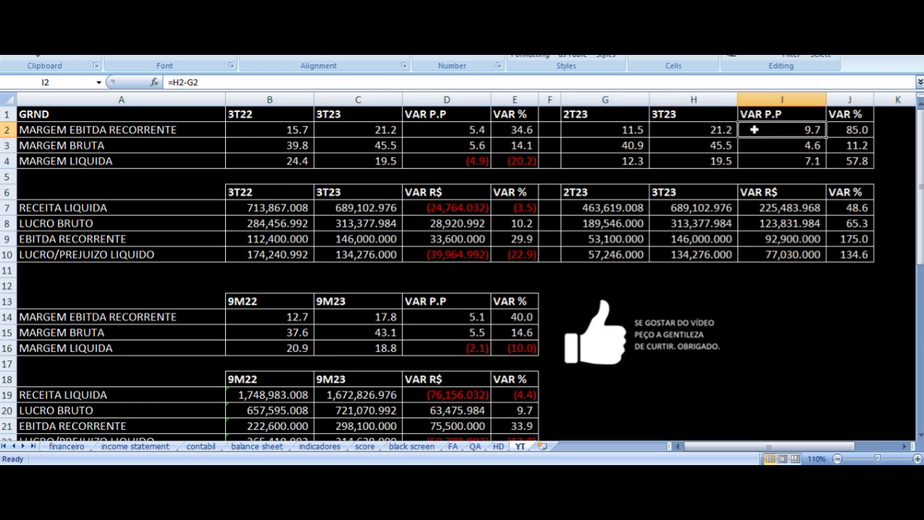
- Compare MARGEM BRUTA between 2T23 and 3T23 and check its percentage-point variation
{"action": "key", "text": "Down"}
{"action": "key", "text": "Left"}
{"action": "key", "text": "Left"}
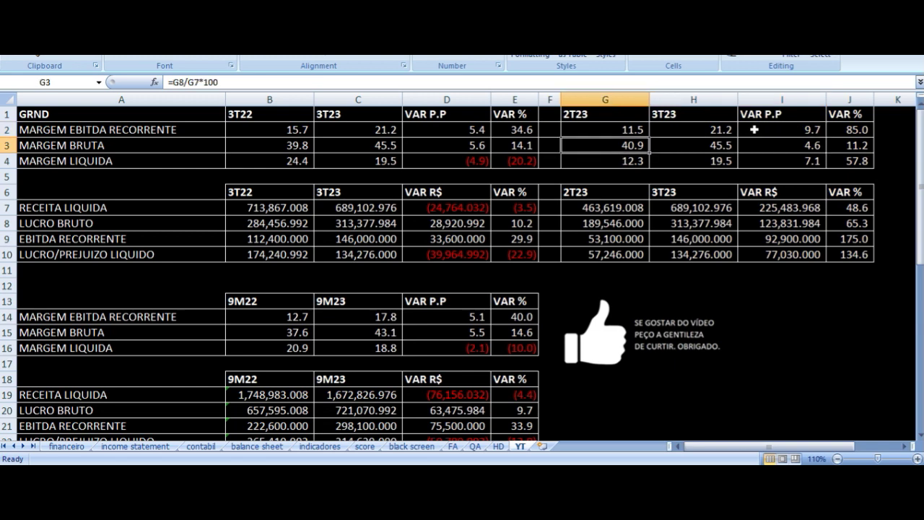
{"action": "key", "text": "Right"}
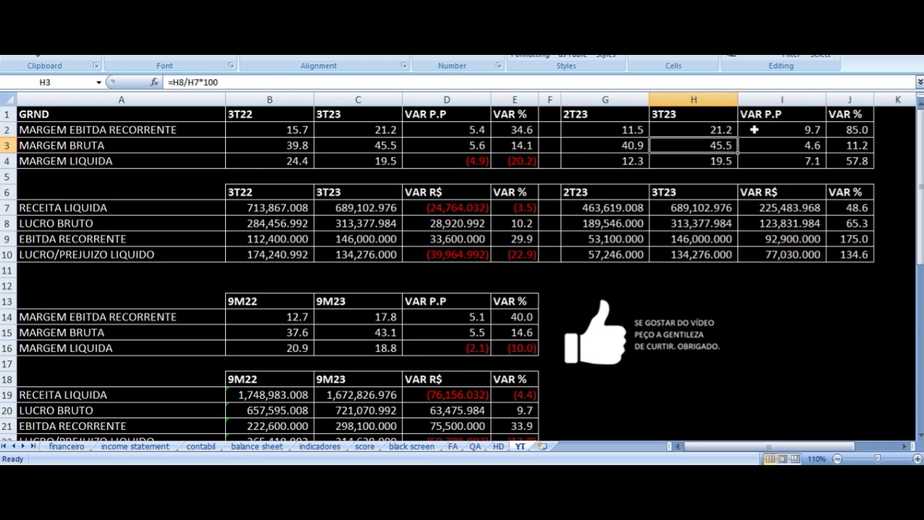
{"action": "key", "text": "Right"}
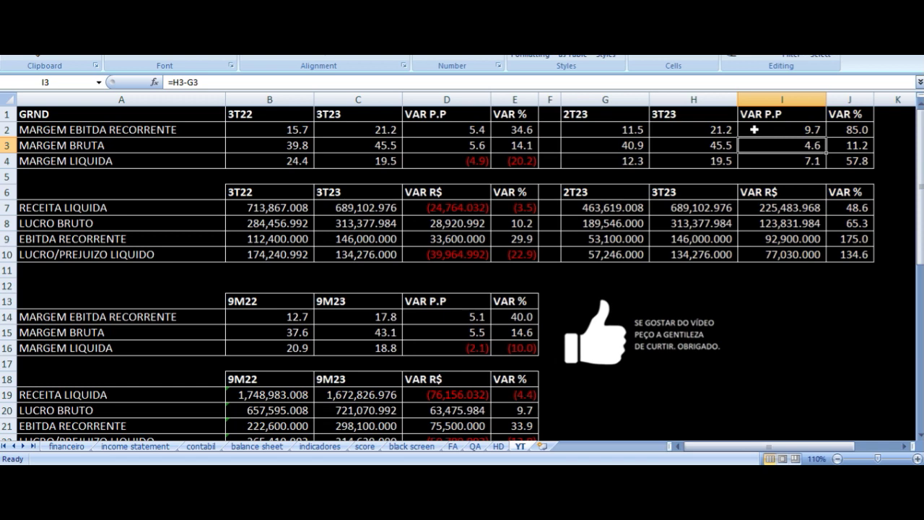
- Review MARGEM LIQUIDA for 2T23 and 3T23, then recheck the percentage-point variations of the margins above it
{"action": "key", "text": "Down"}
{"action": "key", "text": "Left"}
{"action": "key", "text": "Left"}
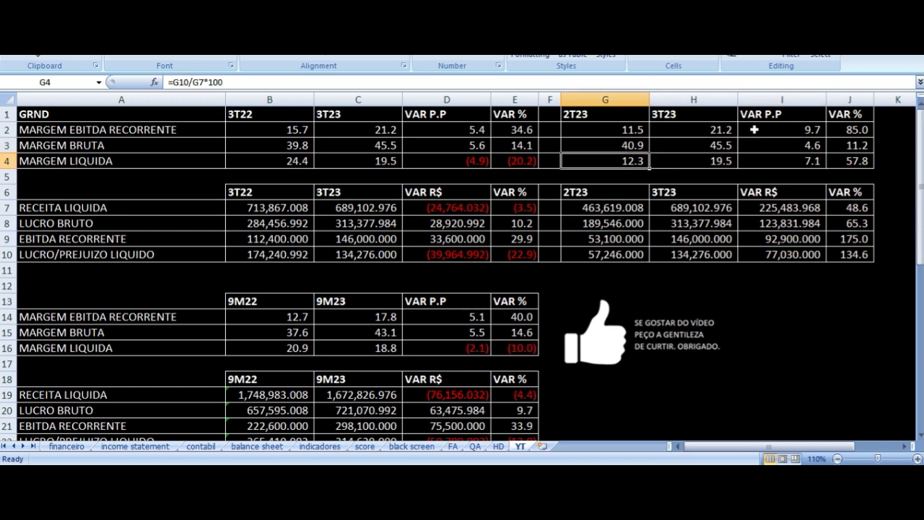
{"action": "key", "text": "Right"}
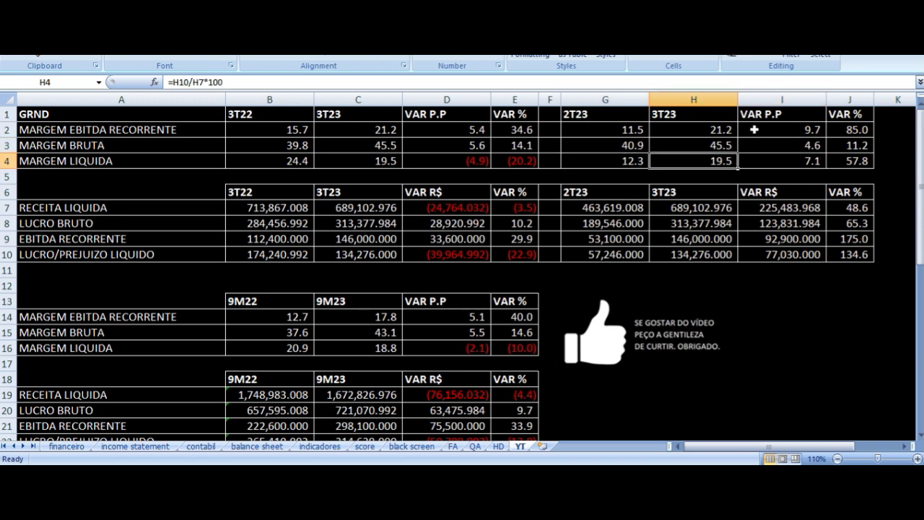
{"action": "key", "text": "Right"}
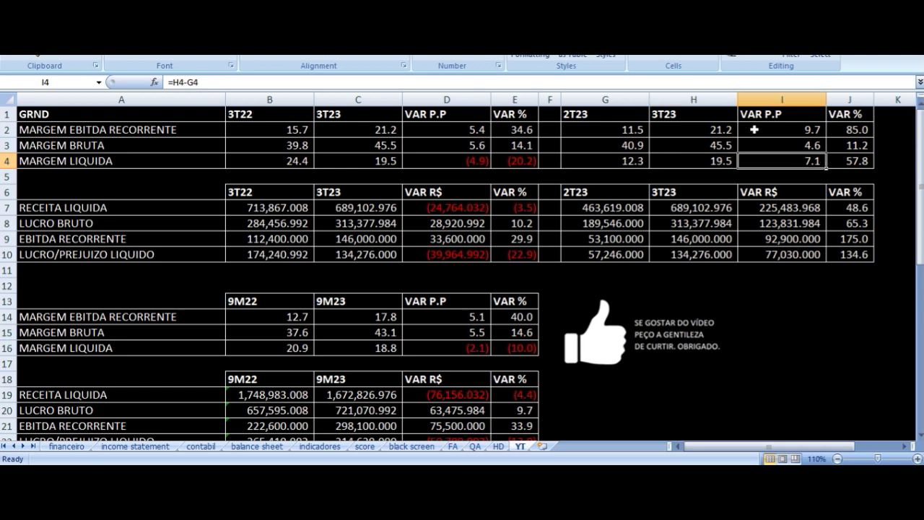
{"action": "key", "text": "Up"}
{"action": "key", "text": "Up"}
- Go through the RECEITA LIQUIDA row from 2T23 and 3T23 to its R$ and percentage variations
{"action": "key", "text": "Down"}
{"action": "key", "text": "Down"}
{"action": "key", "text": "Down"}
{"action": "key", "text": "Down"}
{"action": "key", "text": "Down"}
{"action": "key", "text": "Left"}
{"action": "key", "text": "Left"}
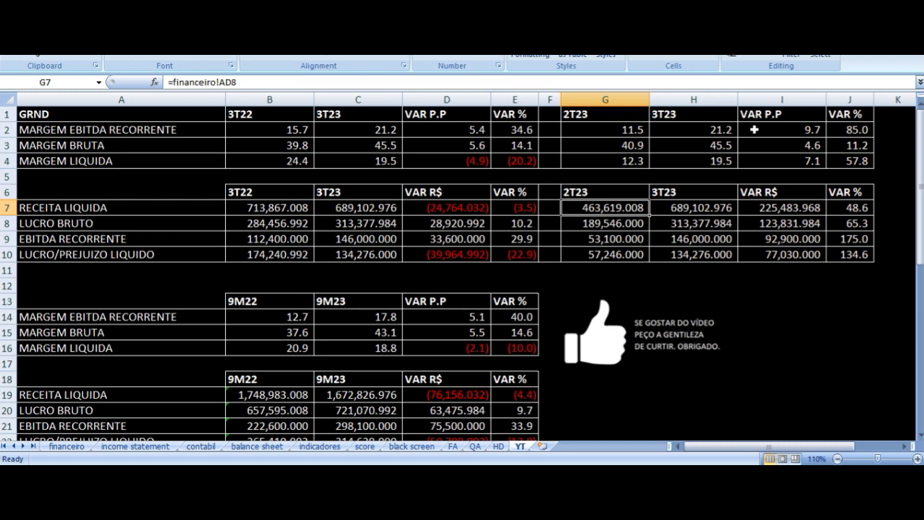
{"action": "key", "text": "Right"}
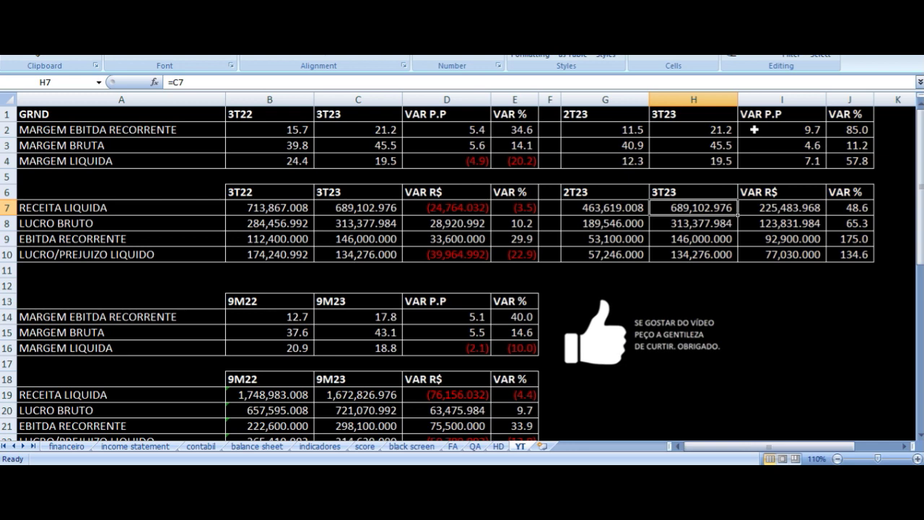
{"action": "key", "text": "Right"}
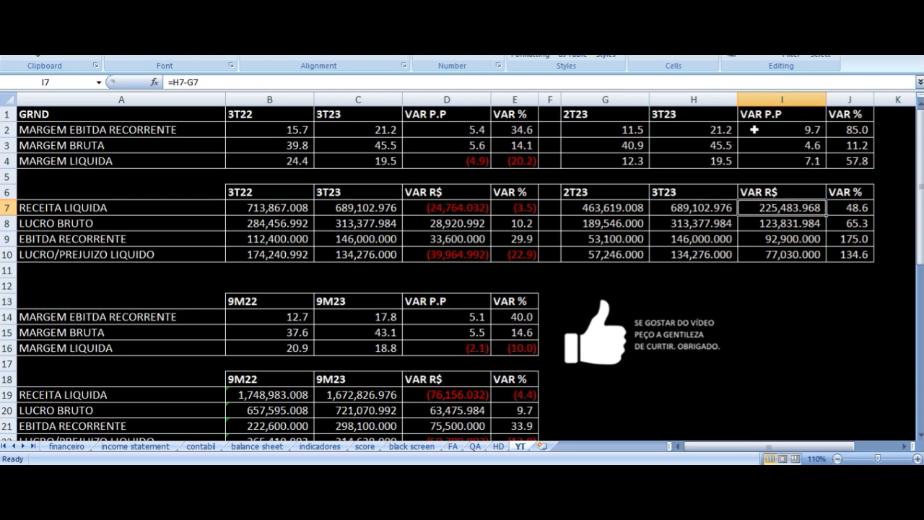
{"action": "key", "text": "Right"}
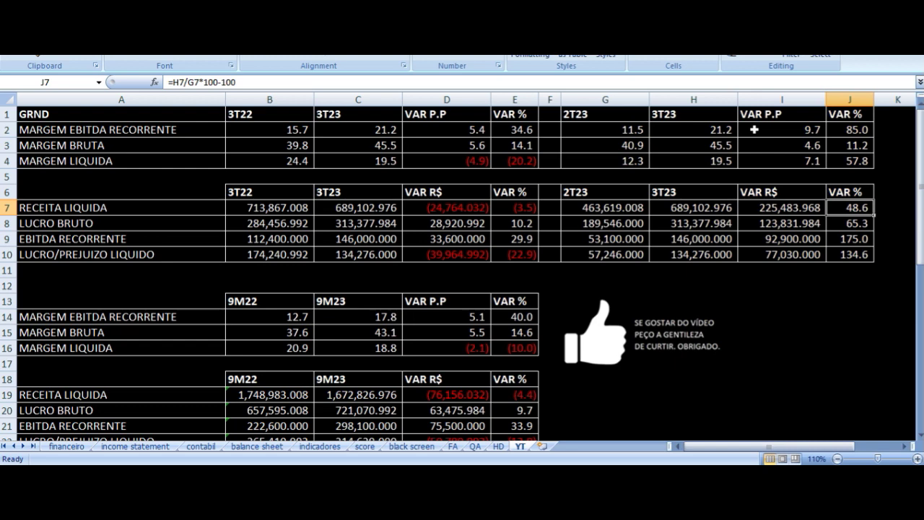
- Compare LUCRO BRUTO between 2T23 and 3T23 and examine its percentage and R$ variations
{"action": "key", "text": "Down"}
{"action": "key", "text": "Left"}
{"action": "key", "text": "Left"}
{"action": "key", "text": "Left"}
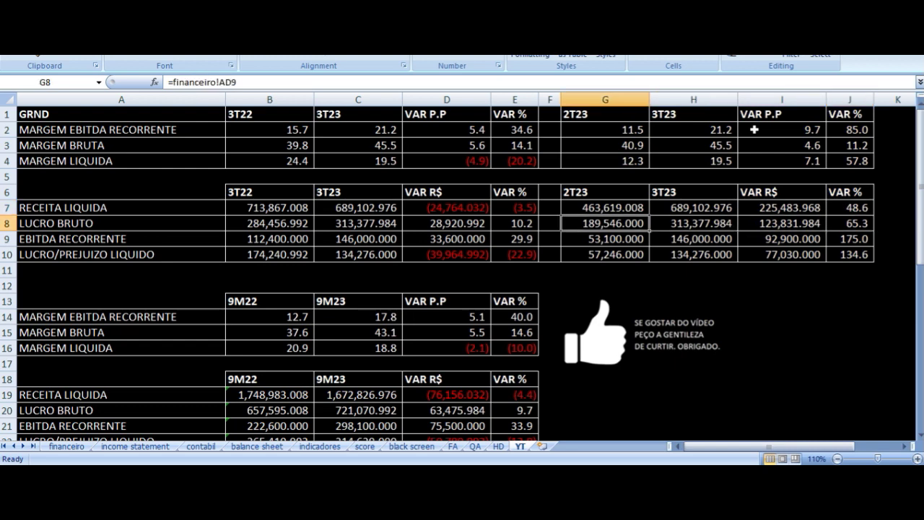
{"action": "key", "text": "Right"}
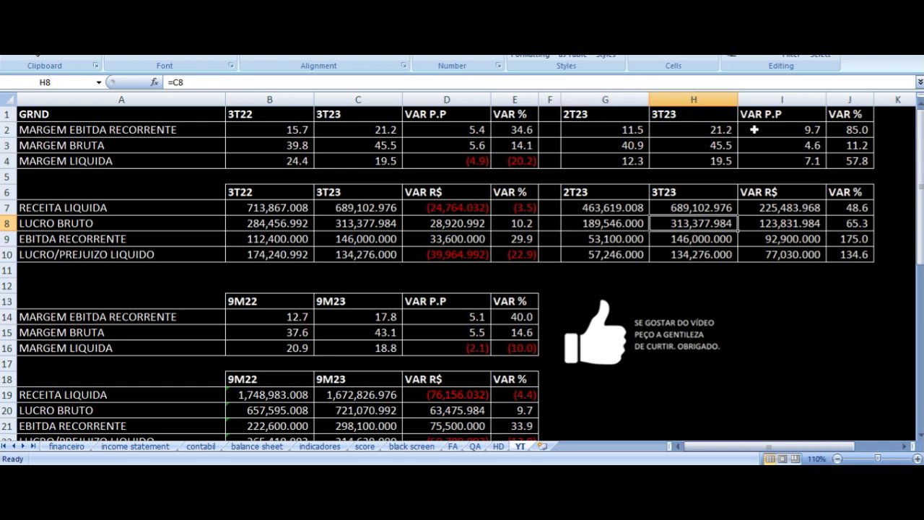
{"action": "key", "text": "Right"}
{"action": "key", "text": "Right"}
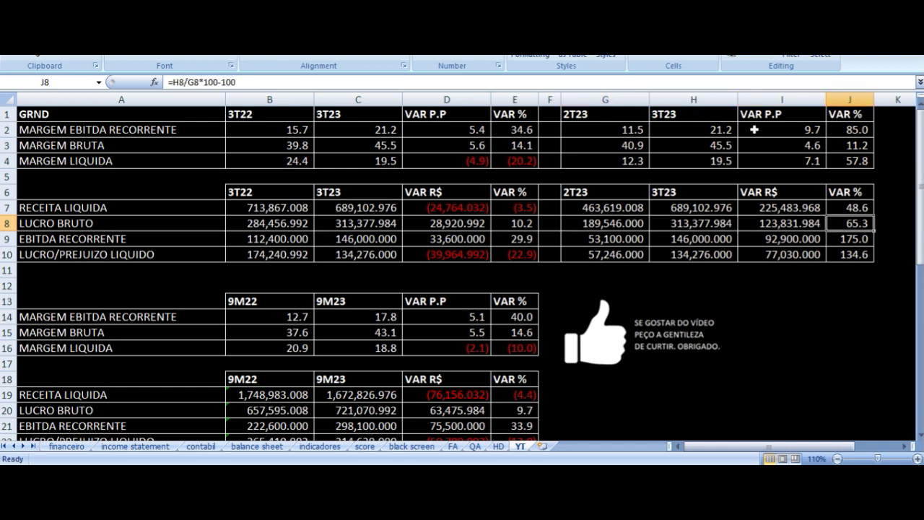
{"action": "key", "text": "Left"}
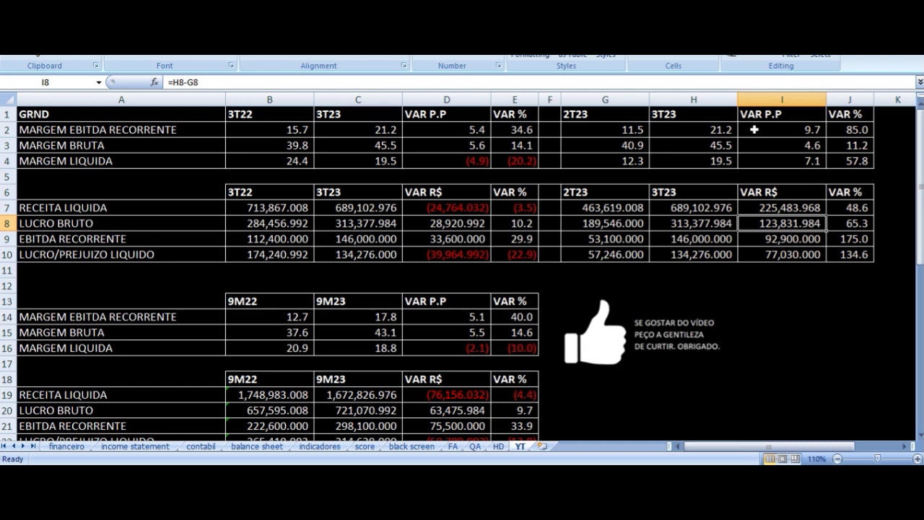
- Review EBITDA RECORRENTE from 2T23 to 3T23 along with its percentage and R$ variations
{"action": "key", "text": "Down"}
{"action": "key", "text": "Left"}
{"action": "key", "text": "Left"}
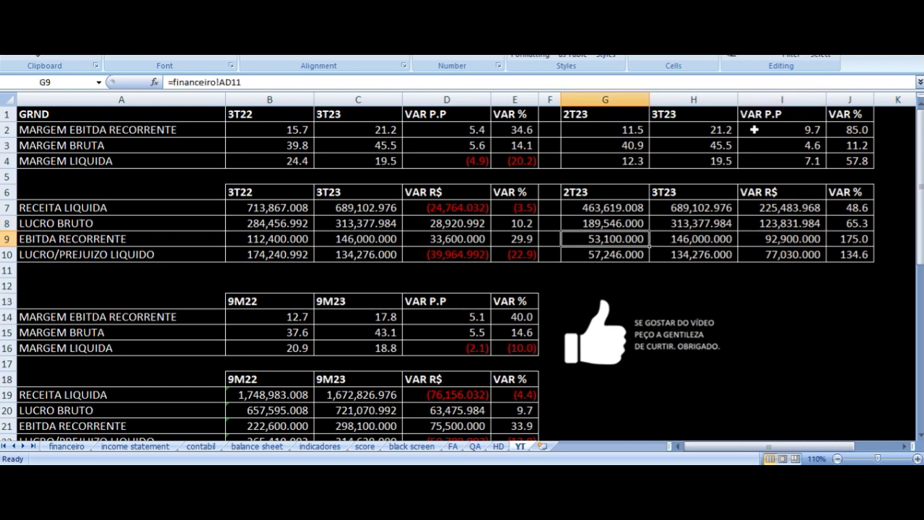
{"action": "key", "text": "Right"}
{"action": "key", "text": "Right"}
{"action": "key", "text": "Right"}
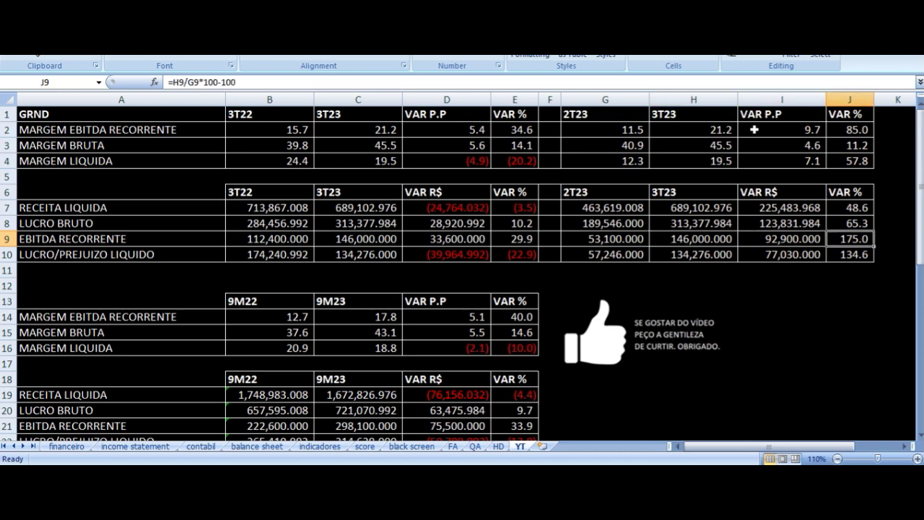
{"action": "key", "text": "Left"}
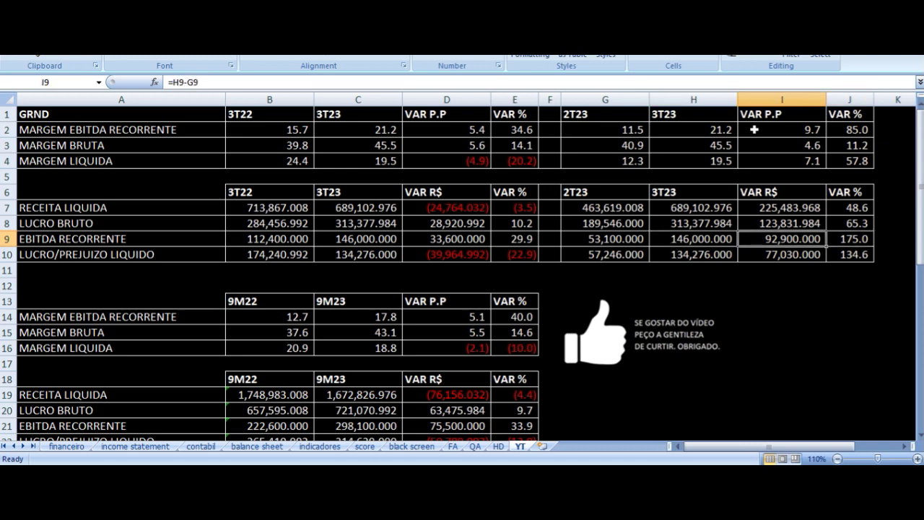
- Check LUCRO/PREJUIZO LIQUIDO for 2T23 and 3T23 together with its R$ and percentage variations
{"action": "key", "text": "Down"}
{"action": "key", "text": "Left"}
{"action": "key", "text": "Left"}
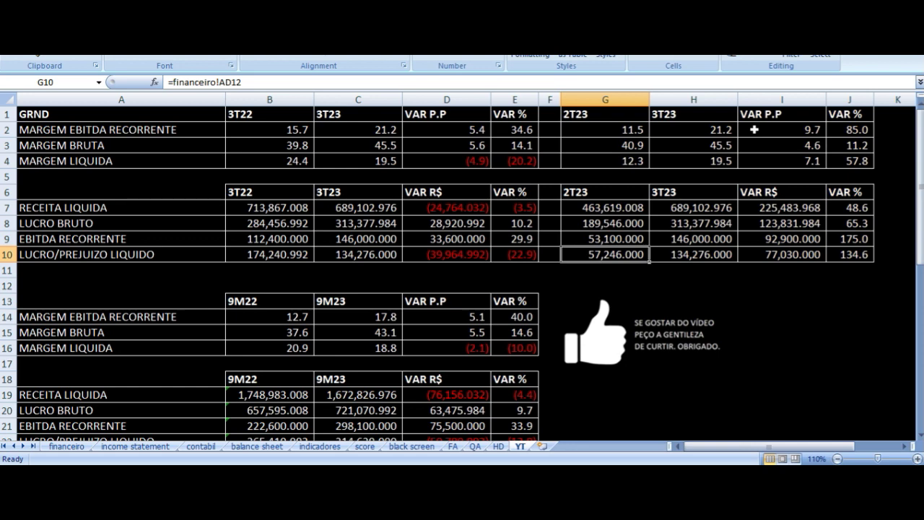
{"action": "key", "text": "Right"}
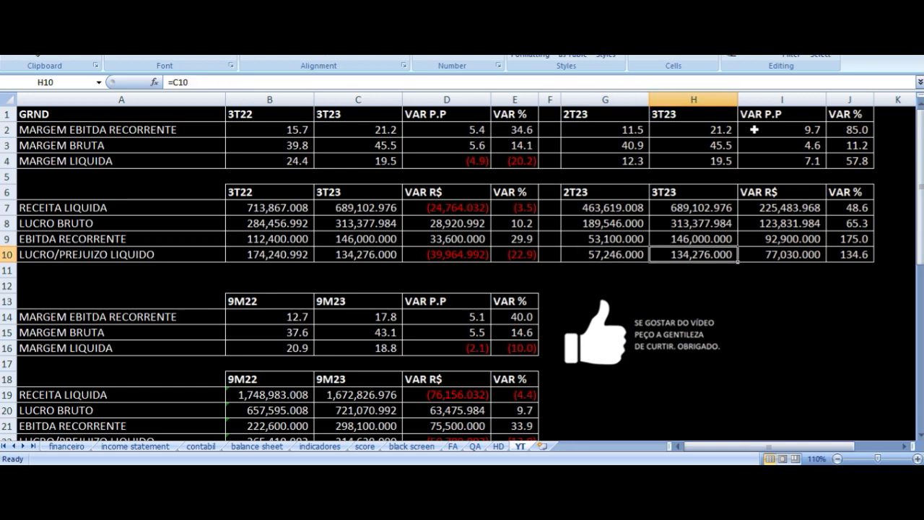
{"action": "key", "text": "Right"}
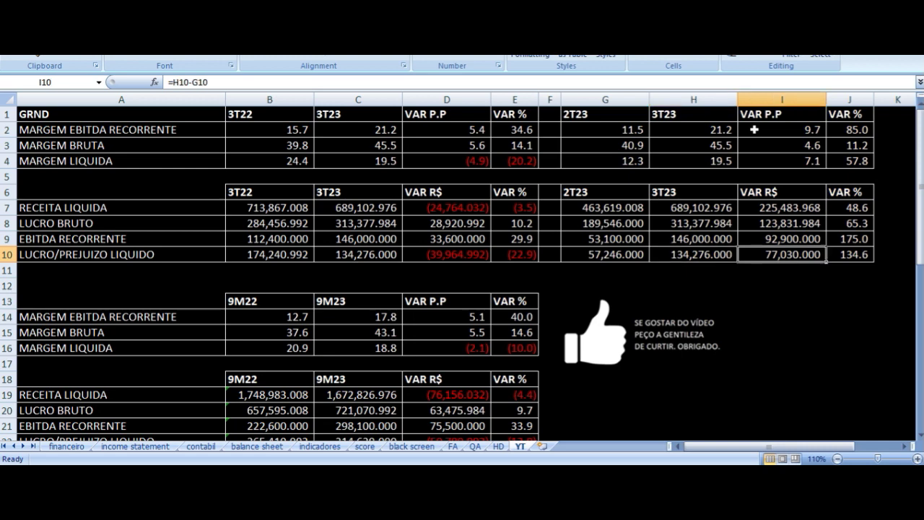
{"action": "key", "text": "Right"}
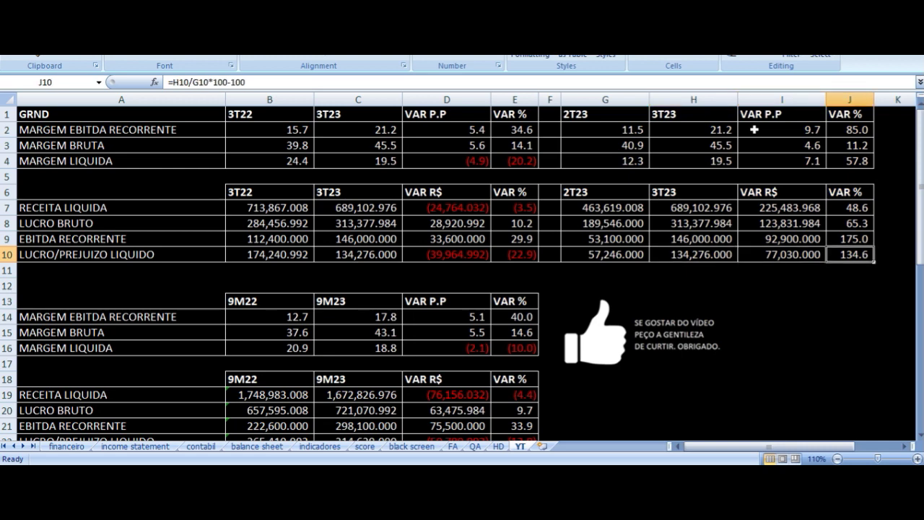
- Highlight the whole 2T23–3T23 comparison and set it against the 3T22–3T23 R$ variation of RECEITA LIQUIDA
{"action": "left_click_drag", "start_coordinate": [629, 116], "coordinate": [842, 251]}
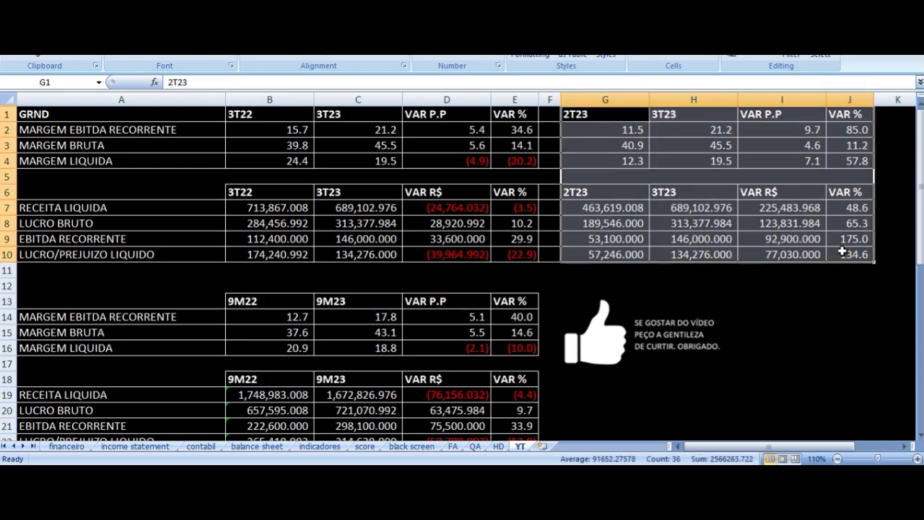
{"action": "left_click", "coordinate": [699, 232]}
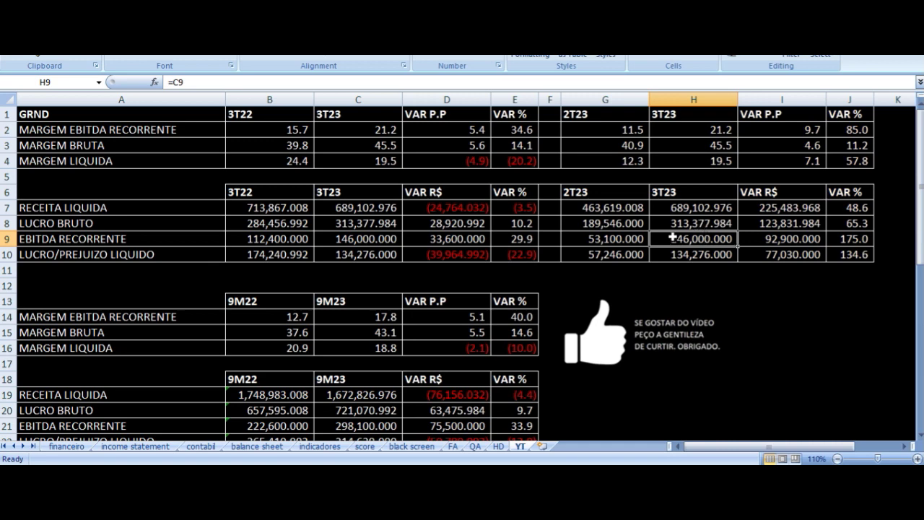
{"action": "left_click", "coordinate": [699, 162]}
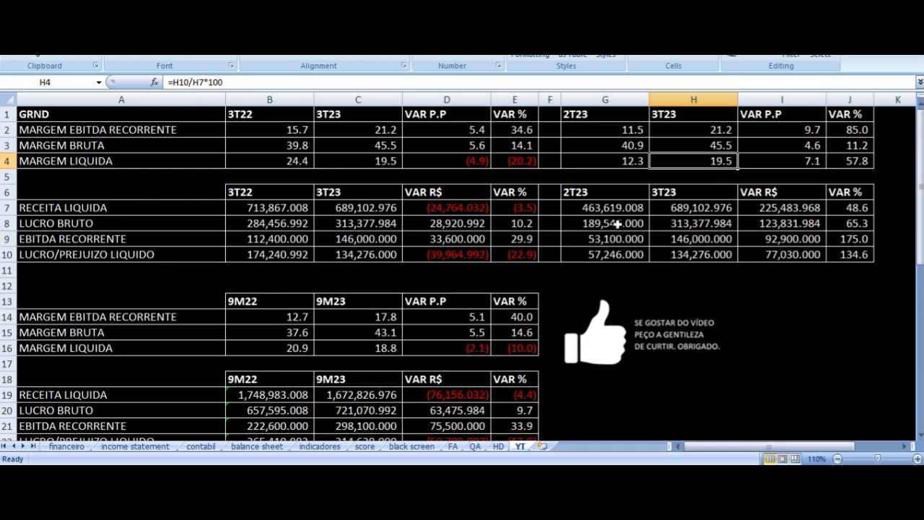
{"action": "left_click", "coordinate": [417, 209]}
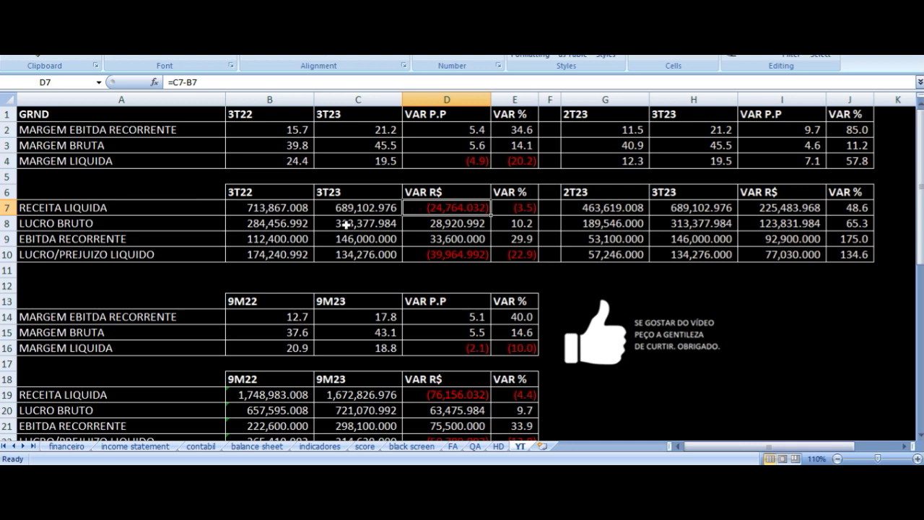
{"action": "left_click_drag", "start_coordinate": [609, 118], "coordinate": [793, 248]}
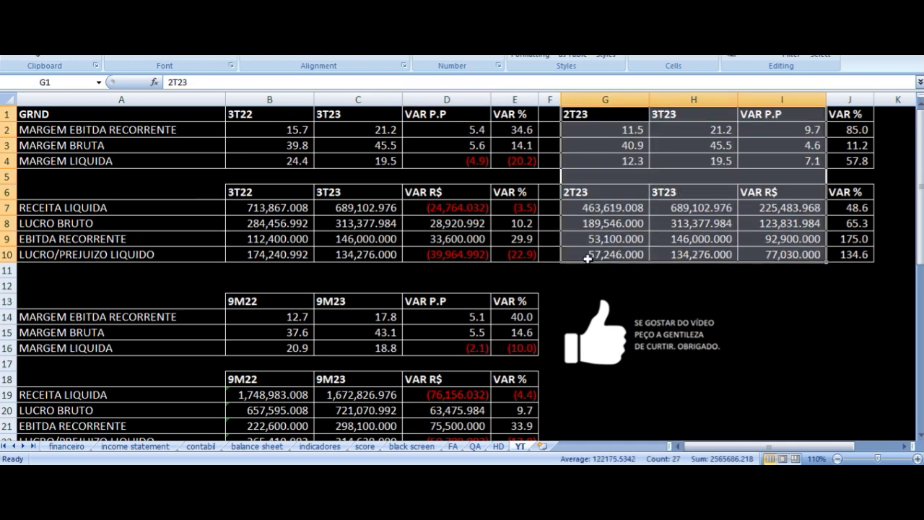
- Compare MARGEM EBITDA RECORRENTE between 9M22 and 9M23 and check its variation
{"action": "scroll", "coordinate": [263, 258], "scroll_direction": "down", "scroll_amount": 3}
{"action": "scroll", "coordinate": [263, 258], "scroll_direction": "down", "scroll_amount": 1}
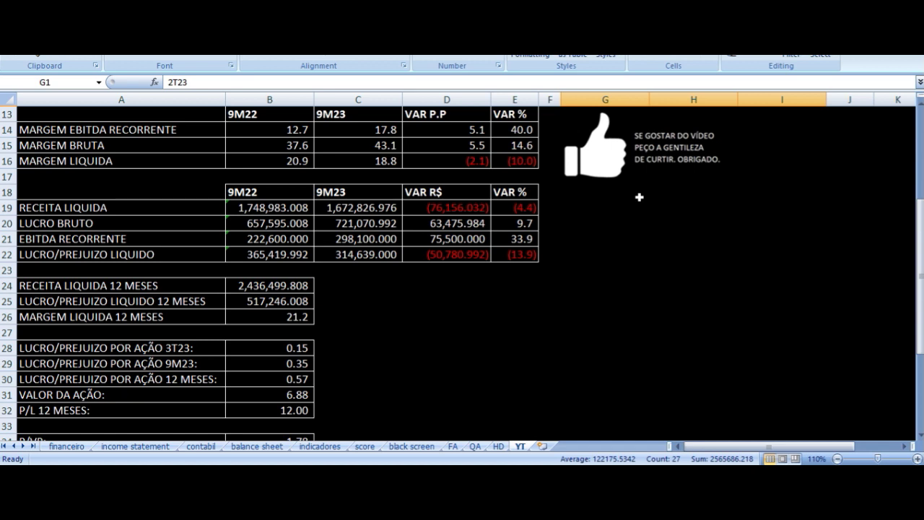
{"action": "left_click", "coordinate": [144, 130]}
{"action": "left_click", "coordinate": [269, 130]}
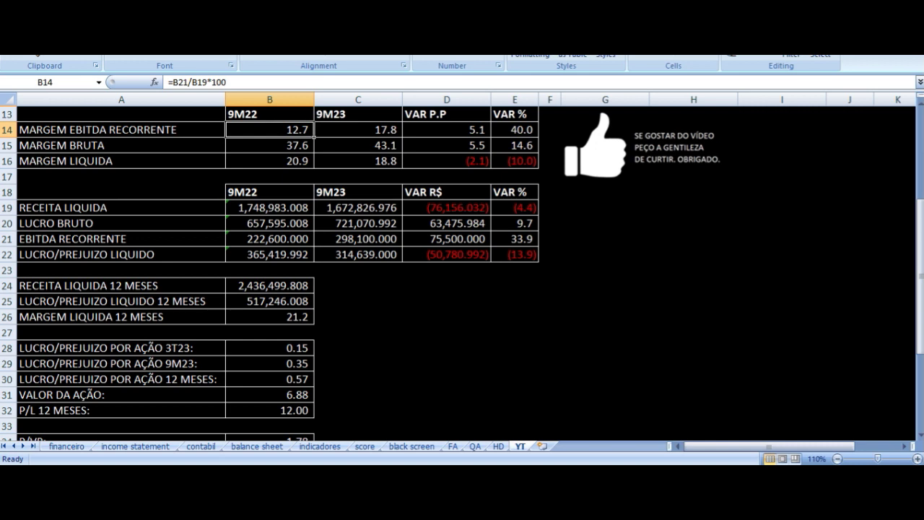
{"action": "key", "text": "Up"}
{"action": "key", "text": "Right"}
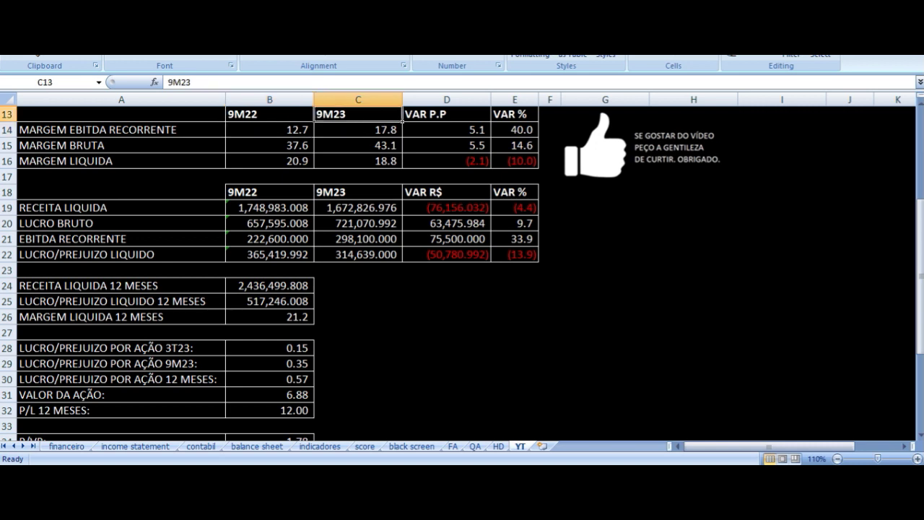
{"action": "key", "text": "Down"}
{"action": "key", "text": "Left"}
{"action": "key", "text": "Left"}
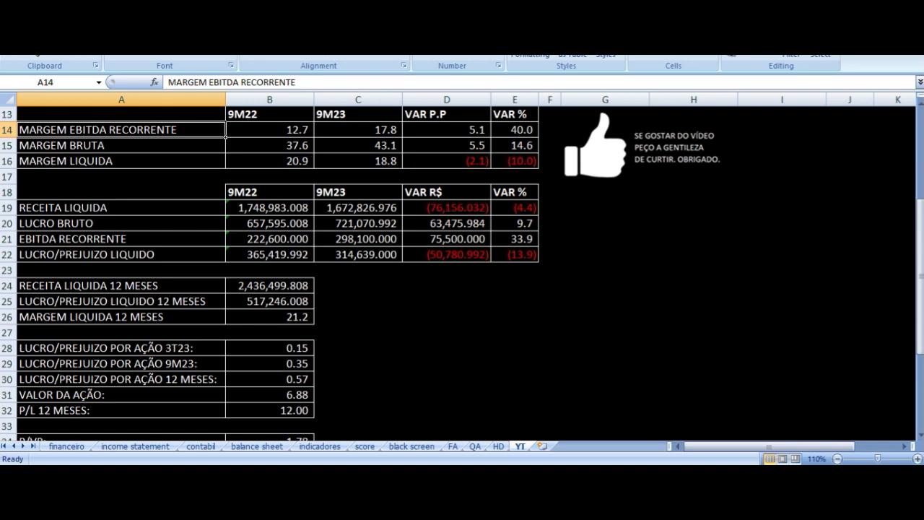
{"action": "left_click", "coordinate": [269, 130]}
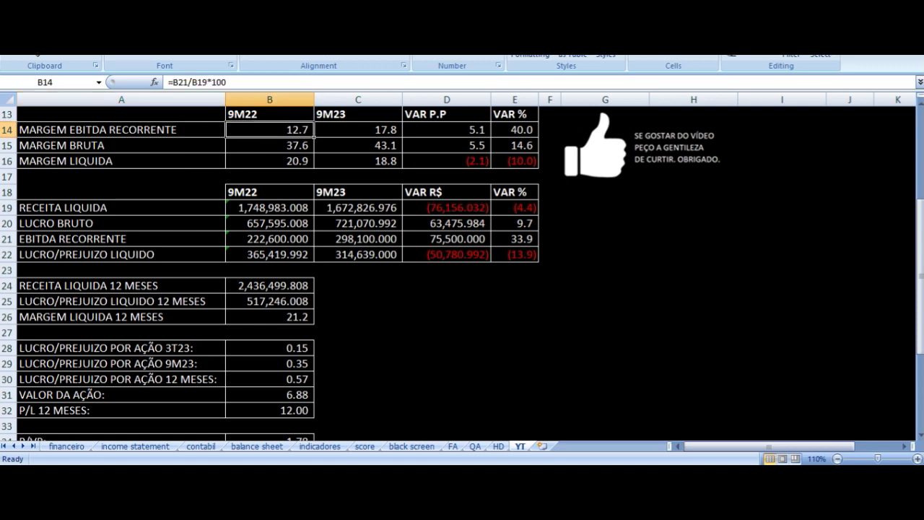
{"action": "left_click", "coordinate": [401, 131]}
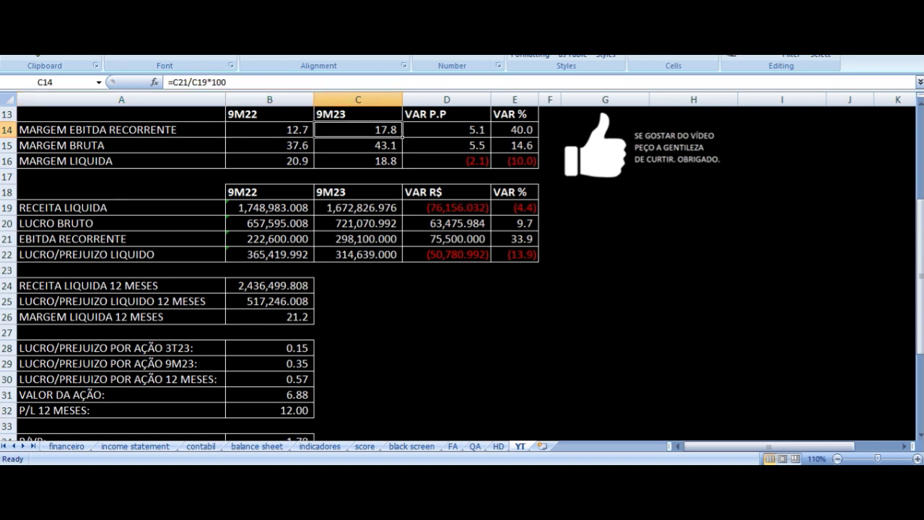
{"action": "left_click", "coordinate": [491, 132]}
- Review MARGEM BRUTA for 9M22 and 9M23 together with its percentage-point variation
{"action": "left_click", "coordinate": [446, 145]}
{"action": "left_click", "coordinate": [121, 145]}
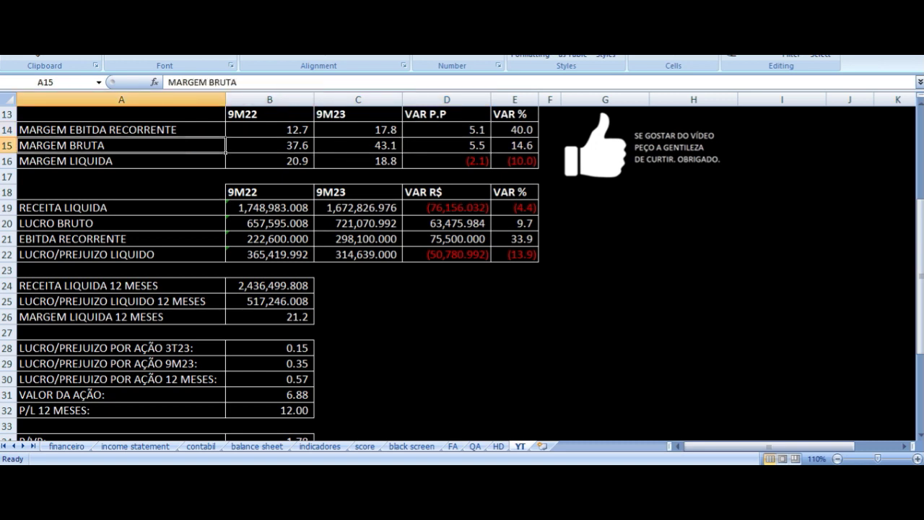
{"action": "left_click", "coordinate": [270, 145]}
{"action": "left_click", "coordinate": [358, 145]}
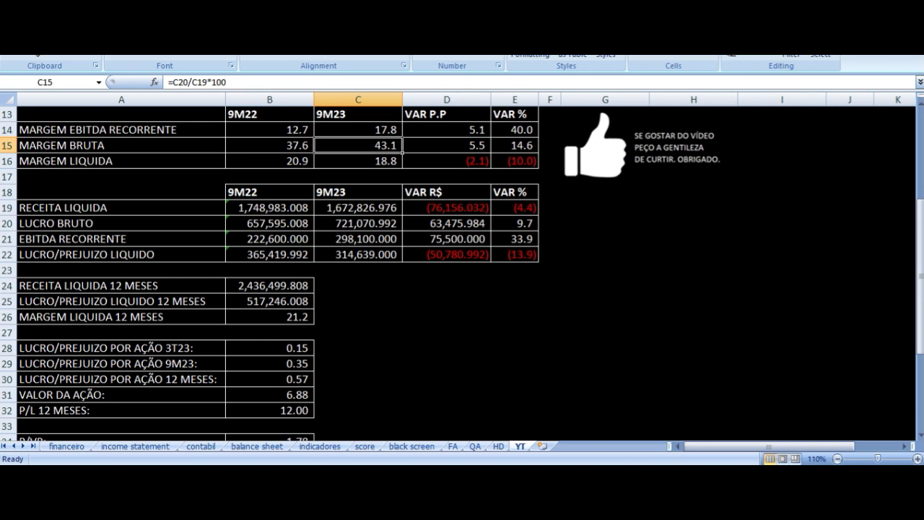
{"action": "left_click", "coordinate": [446, 145]}
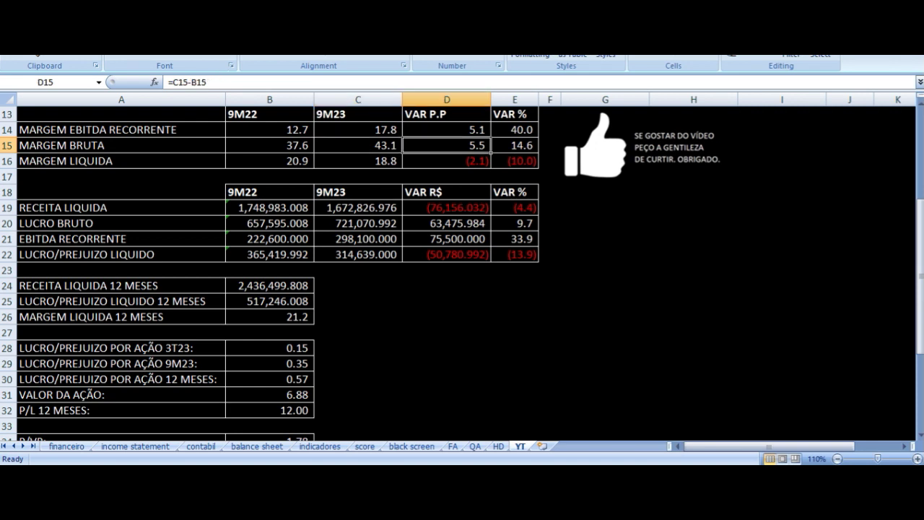
- Examine MARGEM LIQUIDA in 9M22 against 9M23, including its percentage-point variation
{"action": "left_click", "coordinate": [269, 160]}
{"action": "left_click", "coordinate": [122, 160]}
{"action": "left_click", "coordinate": [269, 160]}
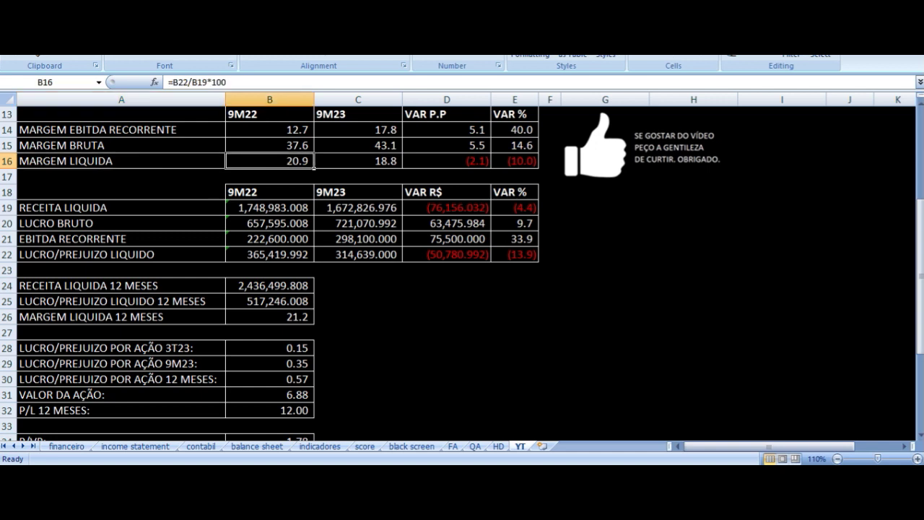
{"action": "left_click", "coordinate": [446, 160]}
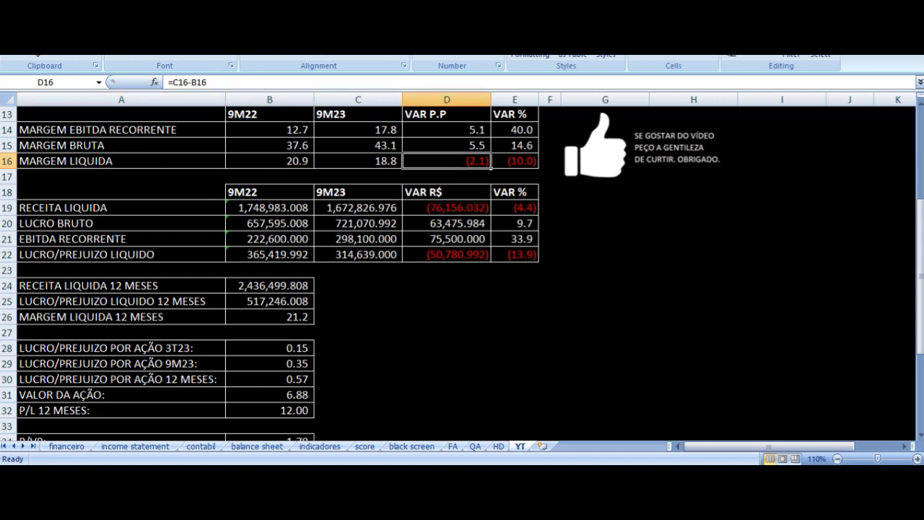
{"action": "left_click", "coordinate": [357, 161]}
{"action": "left_click", "coordinate": [269, 161]}
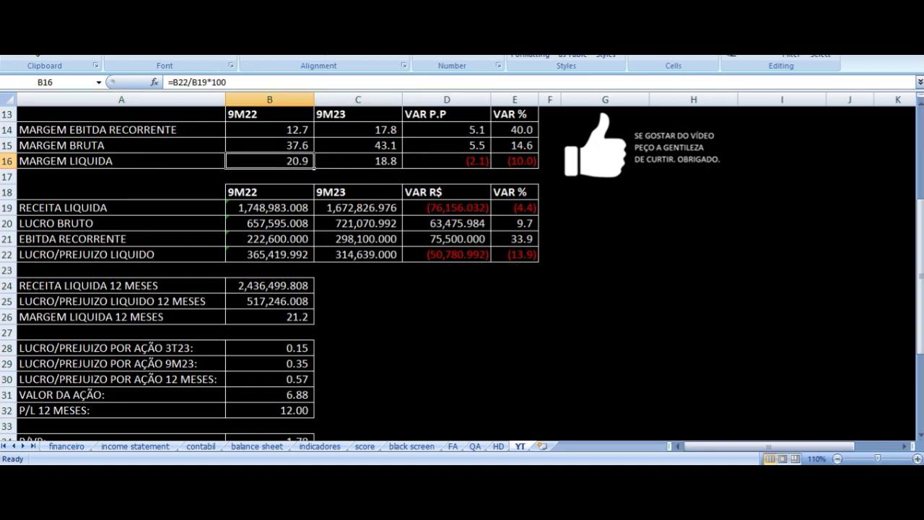
{"action": "left_click", "coordinate": [357, 160]}
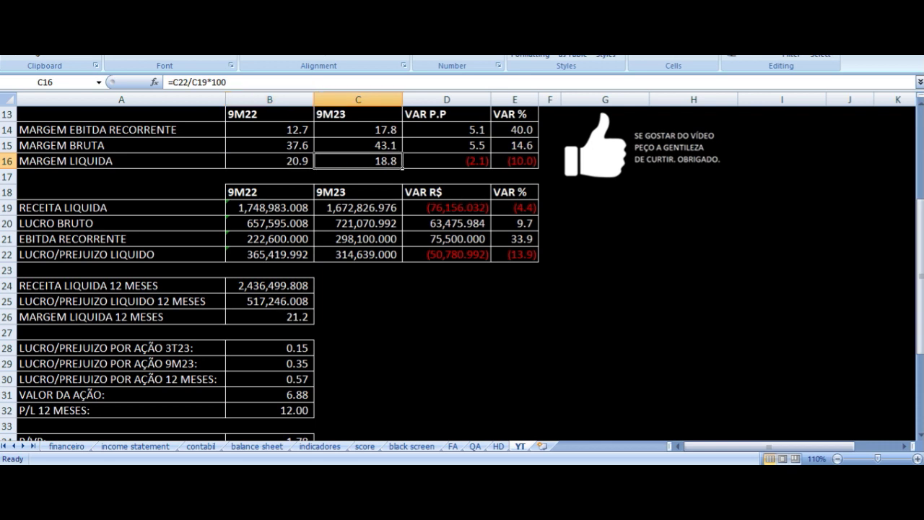
- Compare RECEITA LIQUIDA of 9M22 and 9M23 and examine its percentage and R$ variations
{"action": "key", "text": "Down"}
{"action": "key", "text": "Down"}
{"action": "key", "text": "Down"}
{"action": "left_click", "coordinate": [225, 212]}
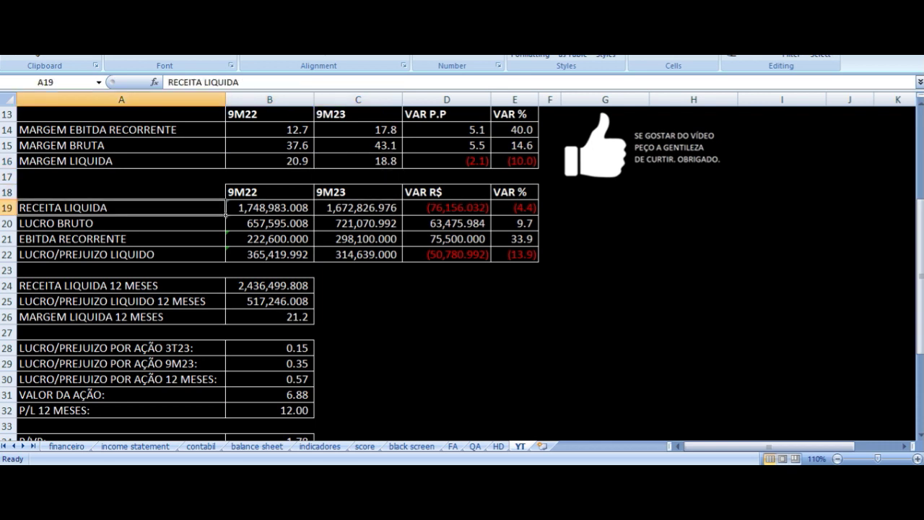
{"action": "left_click", "coordinate": [227, 213]}
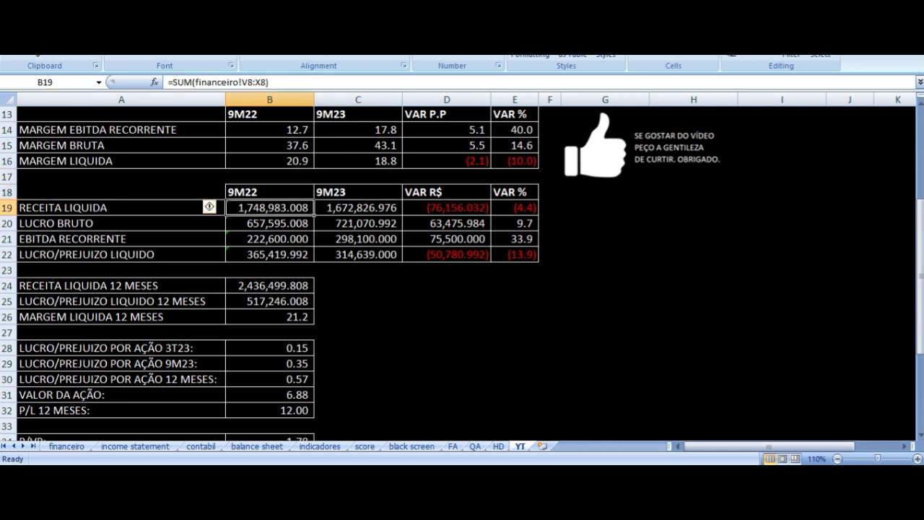
{"action": "left_click", "coordinate": [358, 207]}
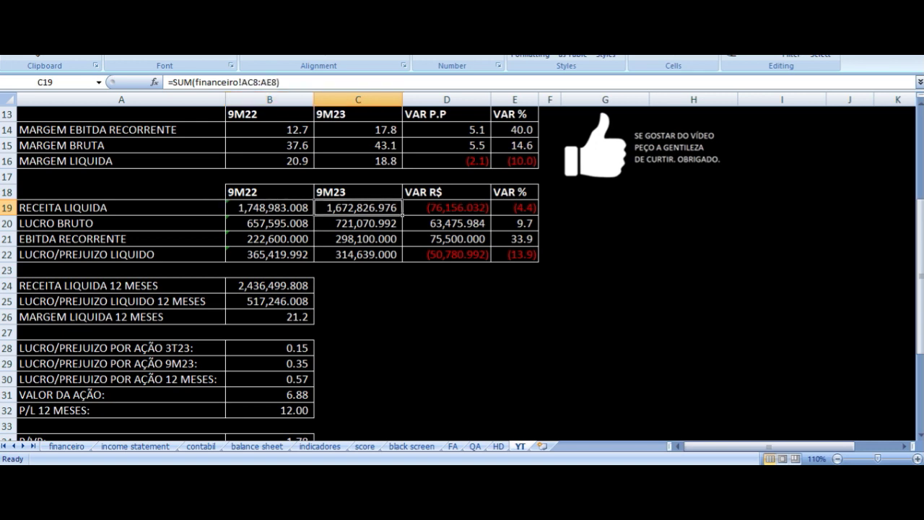
{"action": "key", "text": "Right"}
{"action": "key", "text": "Right"}
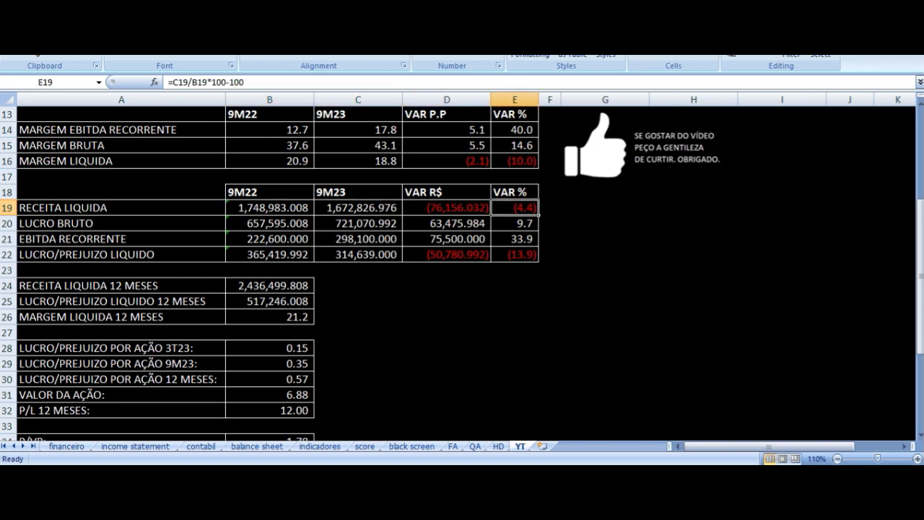
{"action": "left_click", "coordinate": [446, 208]}
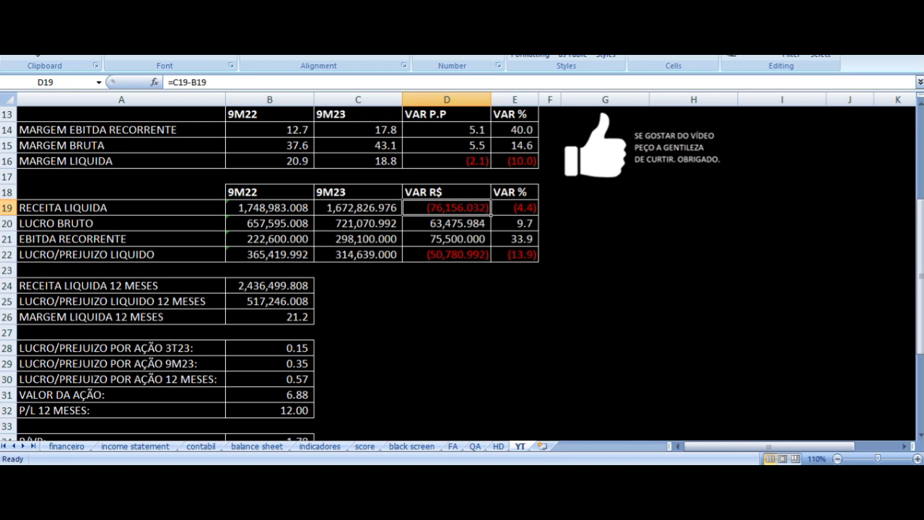
- Check LUCRO BRUTO from 9M22 to 9M23 along with its R$ and percentage variations
{"action": "key", "text": "Down"}
{"action": "key", "text": "Left"}
{"action": "key", "text": "Left"}
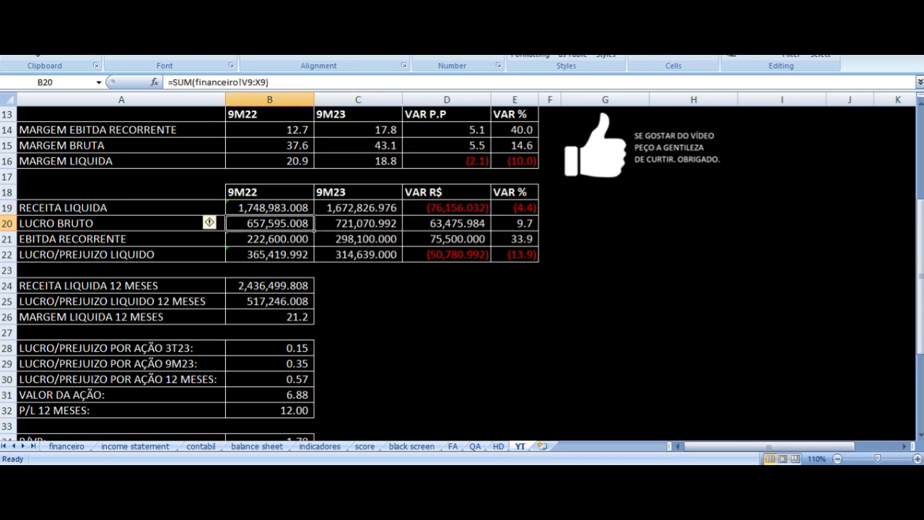
{"action": "key", "text": "Left"}
{"action": "left_click", "coordinate": [269, 223]}
{"action": "left_click", "coordinate": [358, 223]}
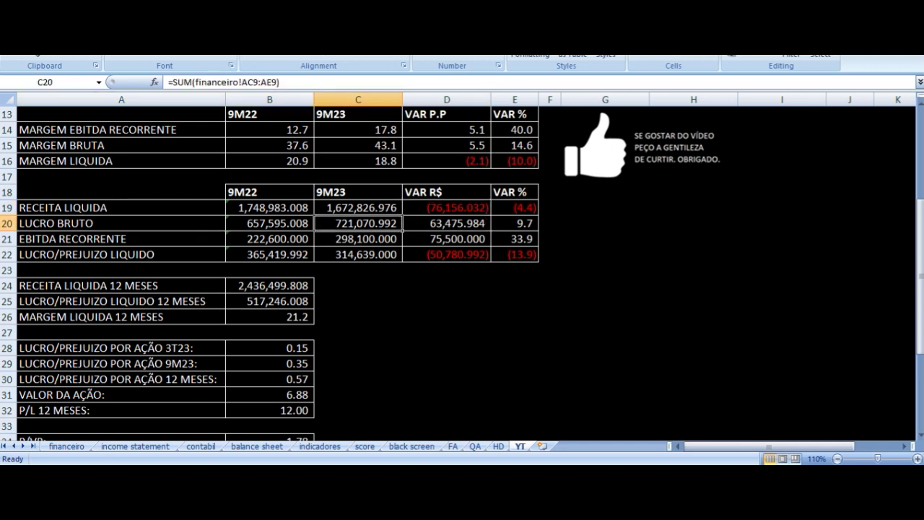
{"action": "left_click", "coordinate": [446, 223]}
{"action": "left_click", "coordinate": [514, 223]}
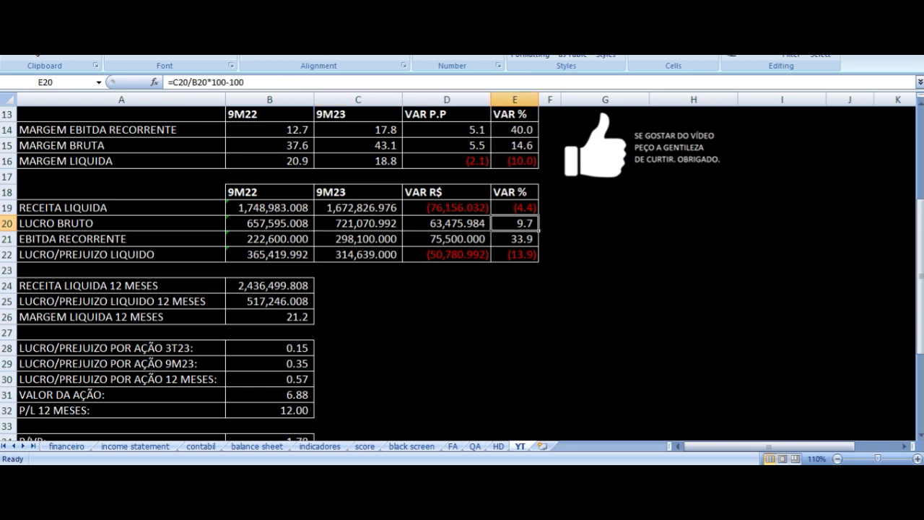
- Review EBITDA RECORRENTE for 9M22 and 9M23 with its R$ and percentage variations
{"action": "left_click", "coordinate": [358, 238]}
{"action": "left_click", "coordinate": [121, 238]}
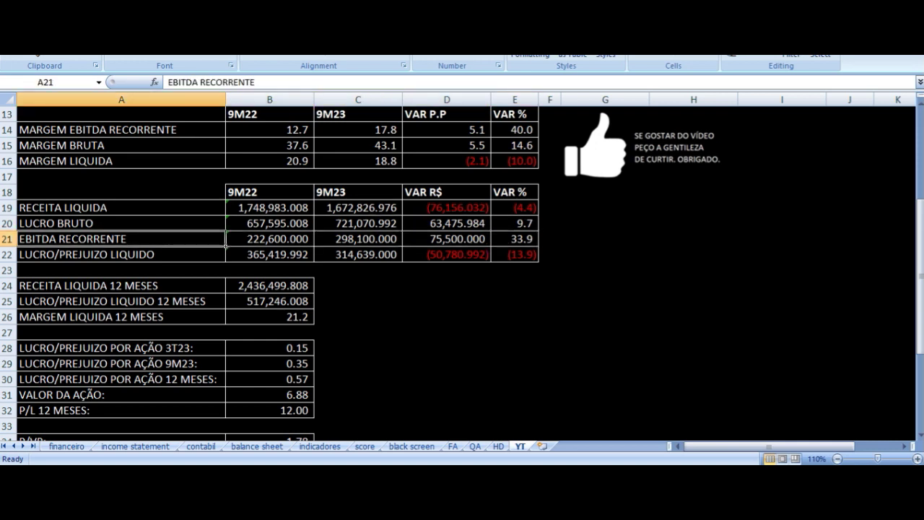
{"action": "left_click", "coordinate": [269, 238]}
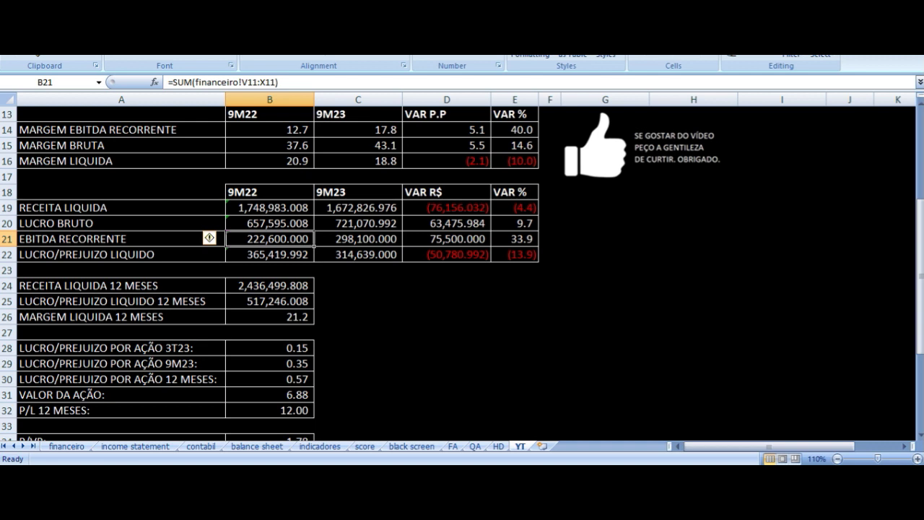
{"action": "left_click", "coordinate": [358, 238]}
{"action": "left_click", "coordinate": [446, 238]}
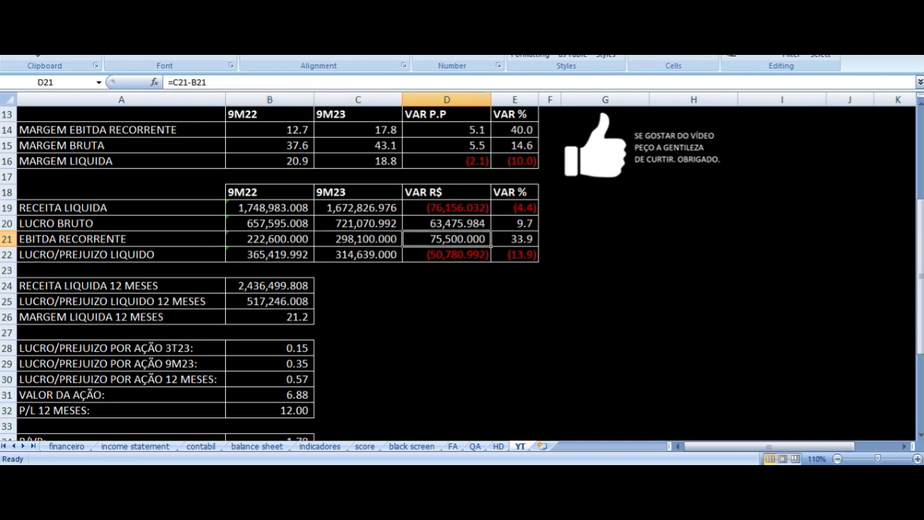
{"action": "left_click", "coordinate": [514, 238]}
- Compare LUCRO/PREJUIZO LIQUIDO between 9M22 and 9M23 and check its R$ and percentage variations
{"action": "left_click", "coordinate": [514, 255]}
{"action": "left_click", "coordinate": [446, 254]}
{"action": "left_click", "coordinate": [358, 254]}
{"action": "left_click", "coordinate": [269, 254]}
{"action": "left_click", "coordinate": [122, 254]}
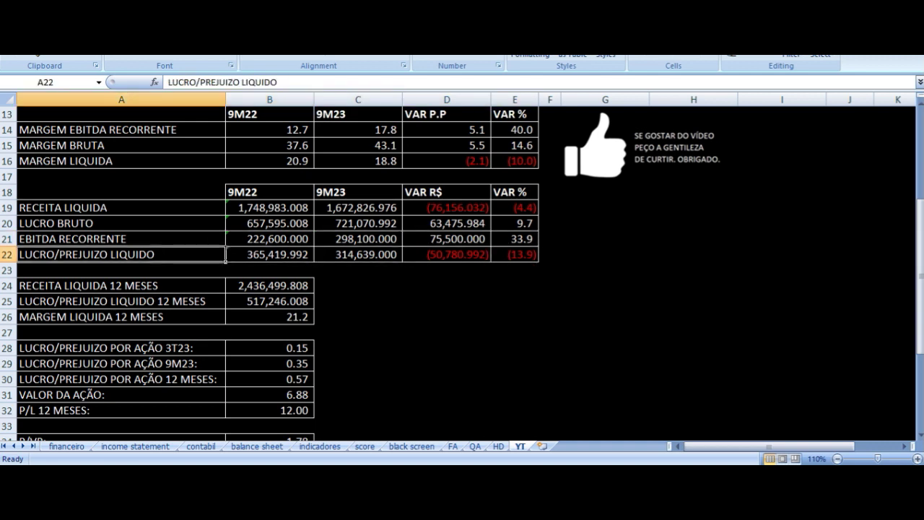
{"action": "left_click", "coordinate": [270, 254]}
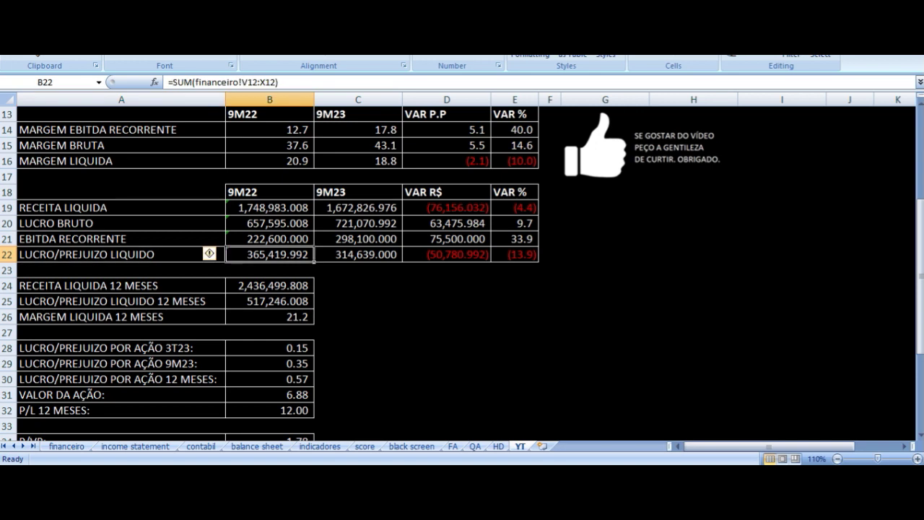
{"action": "left_click", "coordinate": [359, 254]}
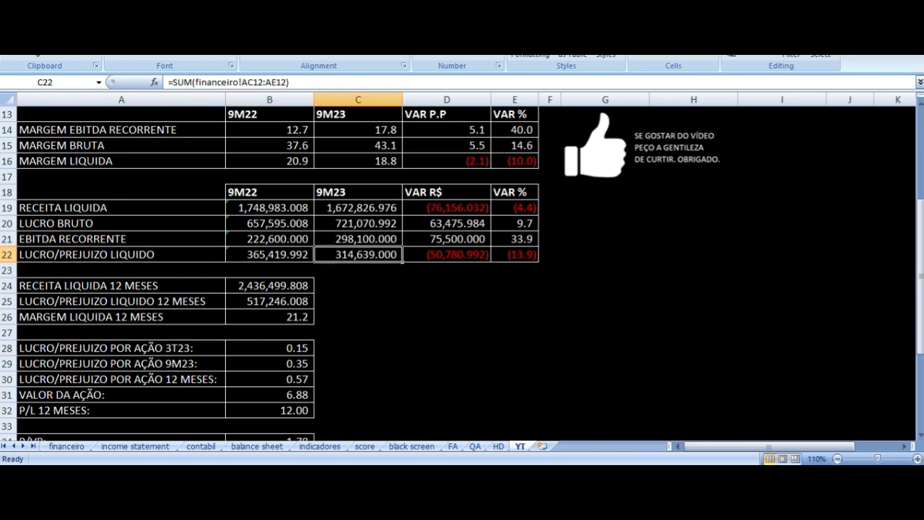
{"action": "left_click", "coordinate": [446, 254]}
{"action": "left_click", "coordinate": [514, 254]}
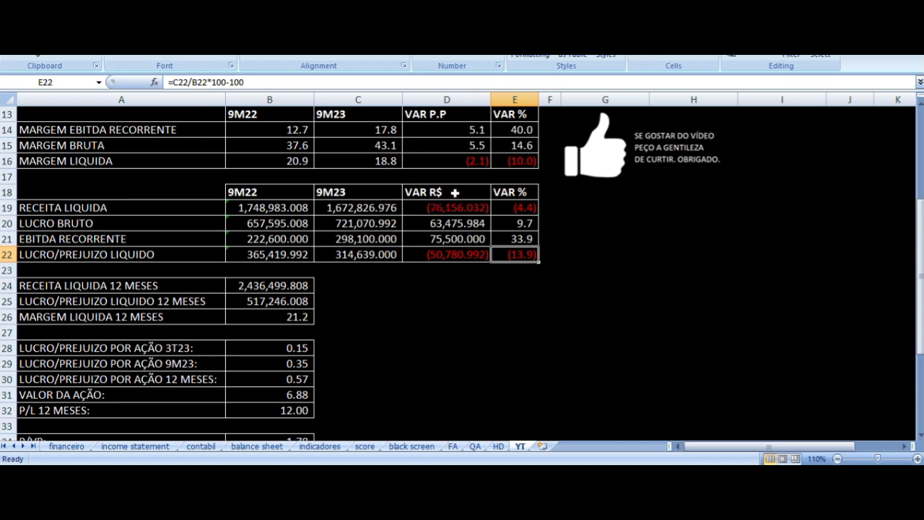
- Set the 9M22–9M23 variations of RECEITA LIQUIDA, LUCRO/PREJUIZO LIQUIDO and MARGEM LIQUIDA against each other
{"action": "left_click", "coordinate": [437, 209]}
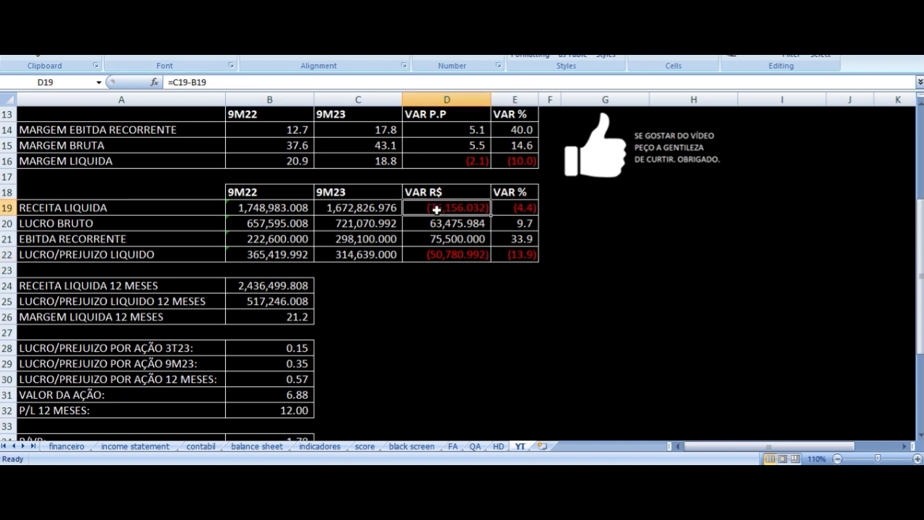
{"action": "left_click", "coordinate": [443, 256]}
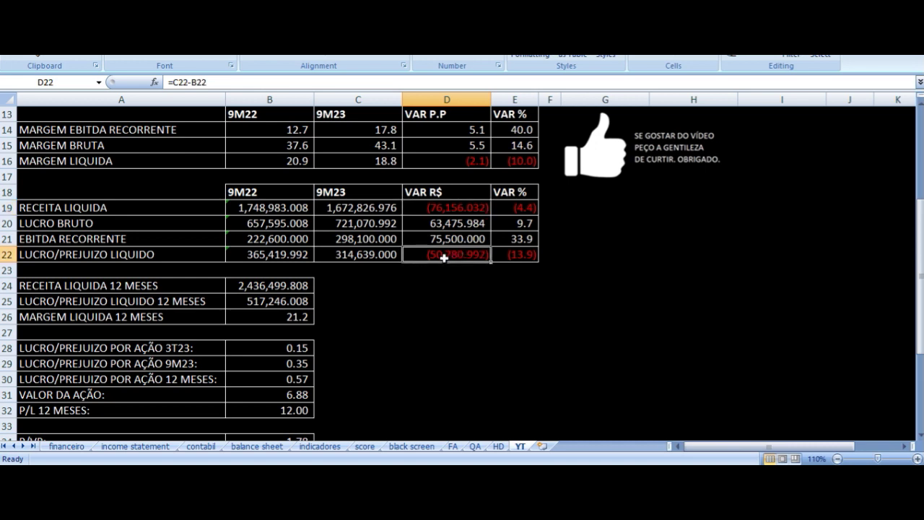
{"action": "left_click", "coordinate": [439, 161]}
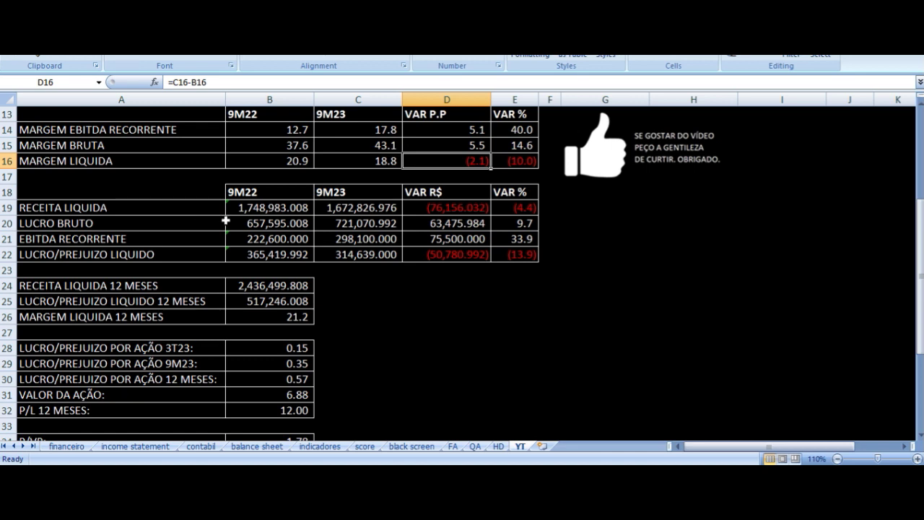
{"action": "left_click", "coordinate": [424, 208]}
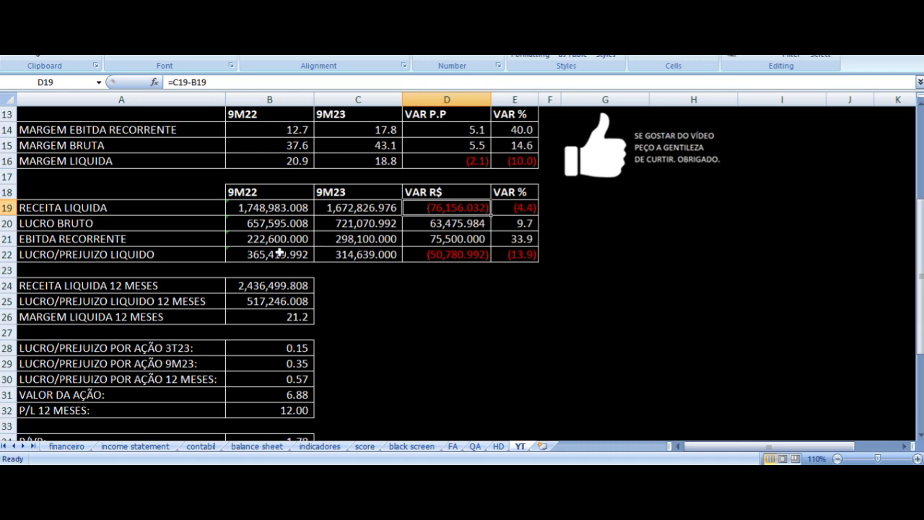
- Examine MARGEM LIQUIDA 12 MESES and set it against the 9M22 and 9M23 results
{"action": "scroll", "coordinate": [279, 252], "scroll_direction": "down", "scroll_amount": 2}
{"action": "scroll", "coordinate": [280, 253], "scroll_direction": "down", "scroll_amount": 1}
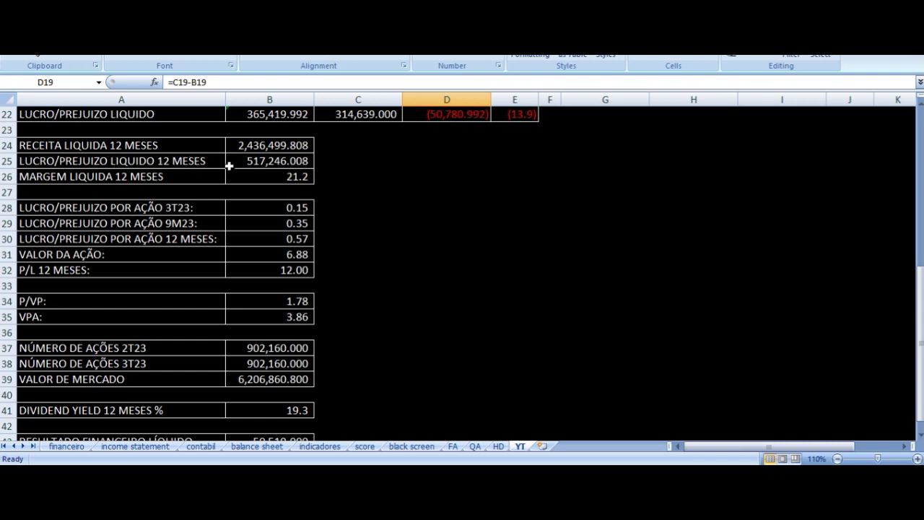
{"action": "left_click", "coordinate": [148, 176]}
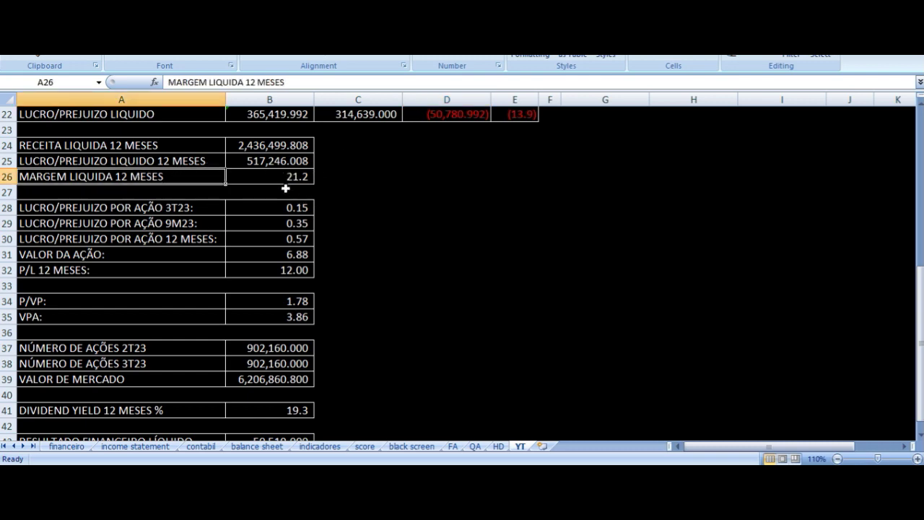
{"action": "left_click", "coordinate": [277, 179]}
{"action": "scroll", "coordinate": [425, 256], "scroll_direction": "up", "scroll_amount": 3}
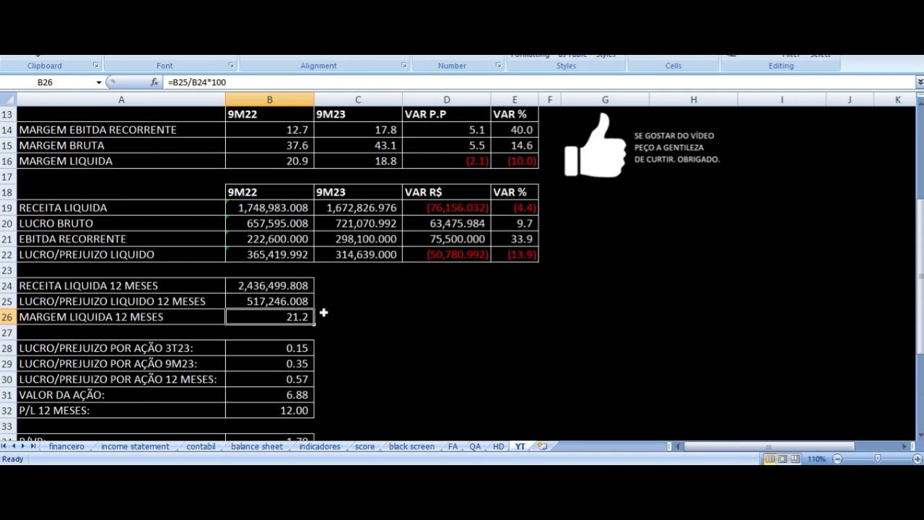
- Review LUCRO/PREJUIZO POR AÇÃO for 3T23, 9M23 and 12 MESES
{"action": "scroll", "coordinate": [315, 279], "scroll_direction": "down", "scroll_amount": 3}
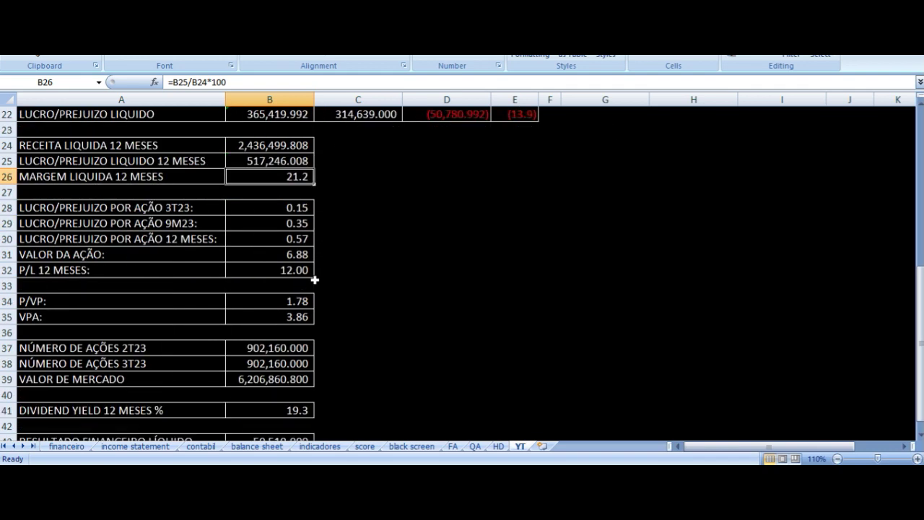
{"action": "left_click", "coordinate": [149, 210]}
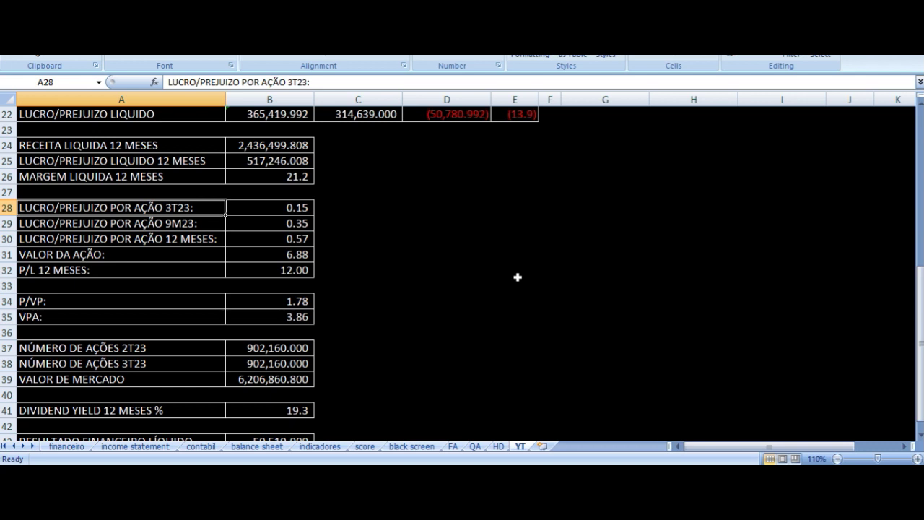
{"action": "key", "text": "Right"}
{"action": "key", "text": "Down"}
{"action": "key", "text": "Left"}
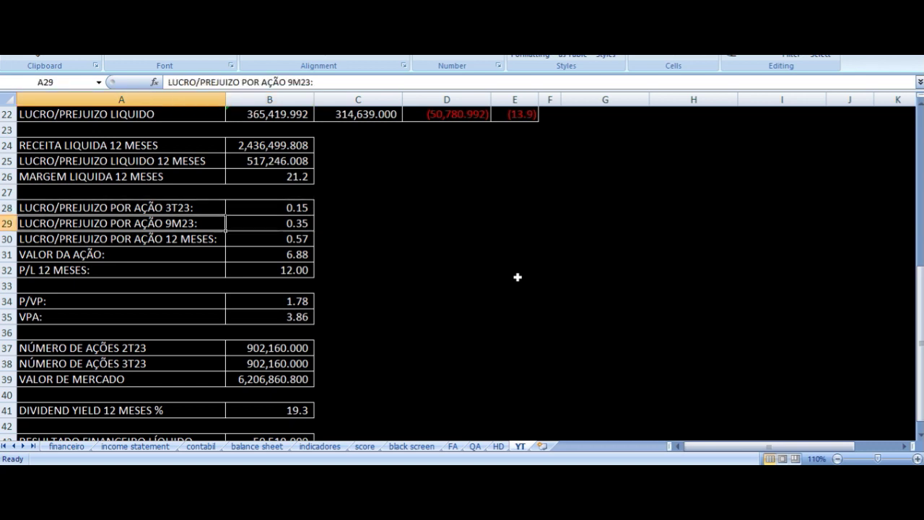
{"action": "key", "text": "Right"}
{"action": "key", "text": "Down"}
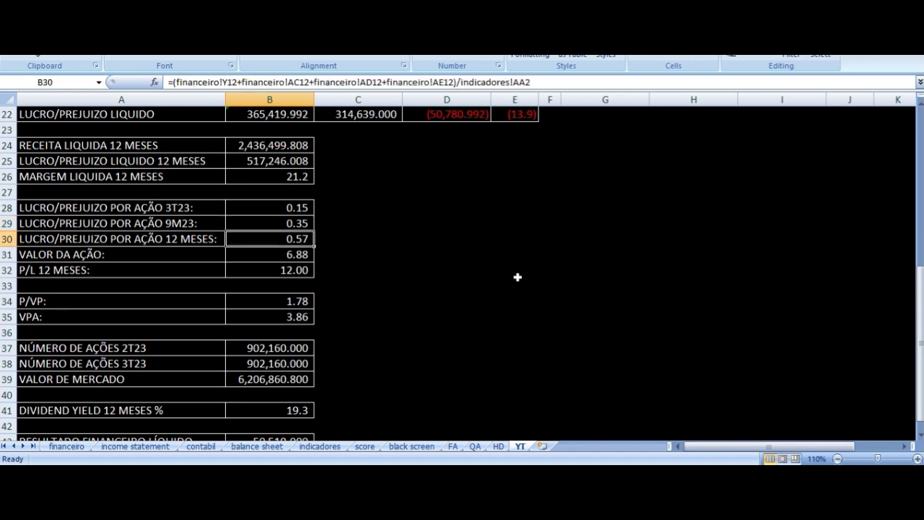
{"action": "key", "text": "Left"}
{"action": "key", "text": "Right"}
{"action": "key", "text": "Right"}
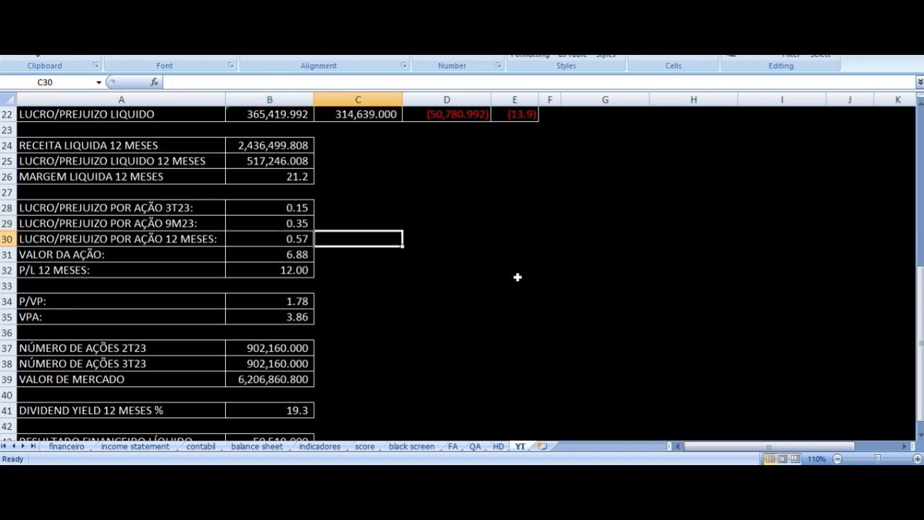
- Check VALOR DA AÇÃO and the P/L 12 MESES calculated from it
{"action": "key", "text": "Left"}
{"action": "key", "text": "Down"}
{"action": "key", "text": "Left"}
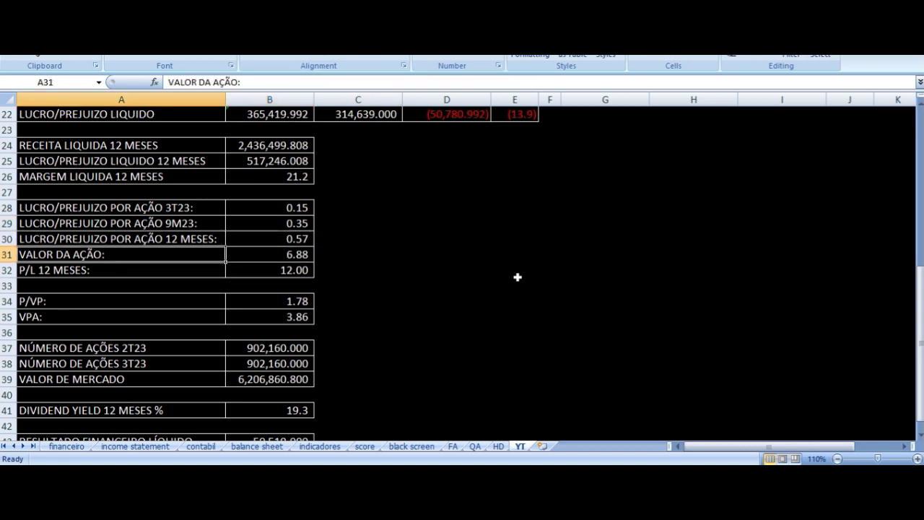
{"action": "key", "text": "Right"}
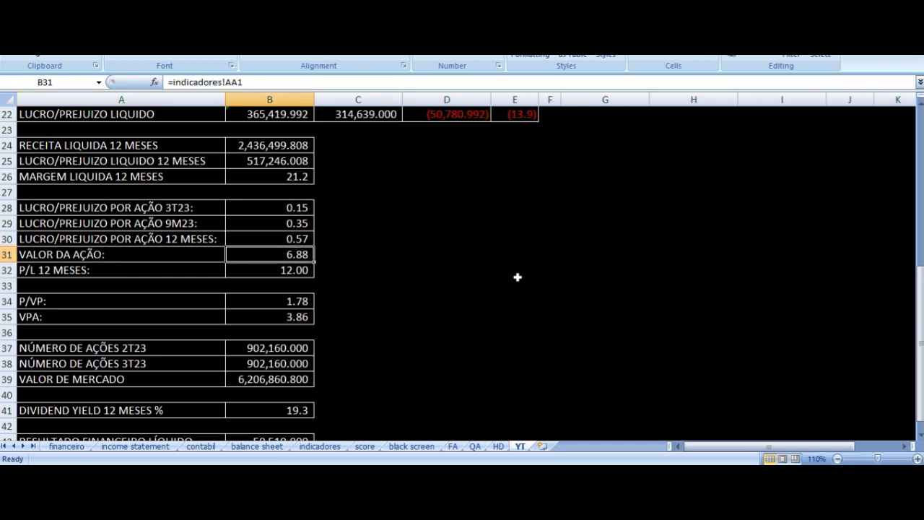
{"action": "key", "text": "Down"}
{"action": "key", "text": "Left"}
{"action": "key", "text": "Right"}
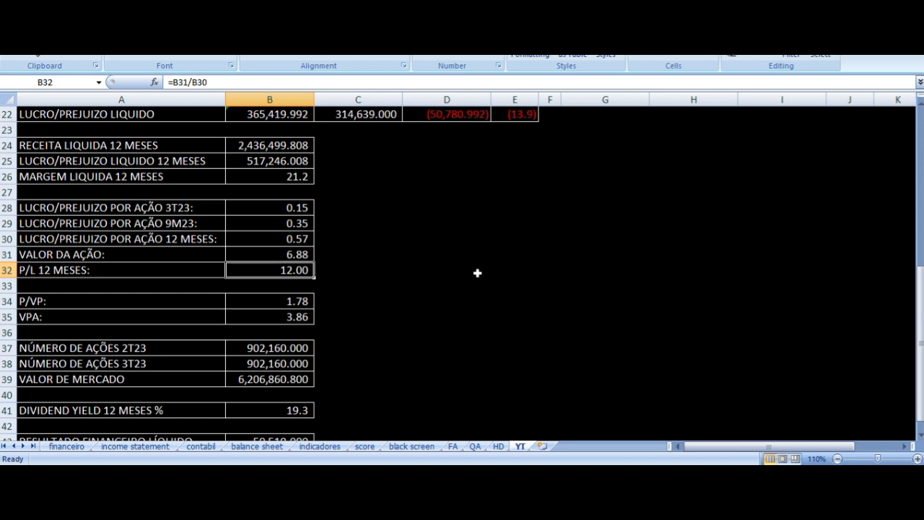
- Examine the P/VP and VPA figures below the P/L 12 MESES block
{"action": "scroll", "coordinate": [412, 266], "scroll_direction": "down", "scroll_amount": 1}
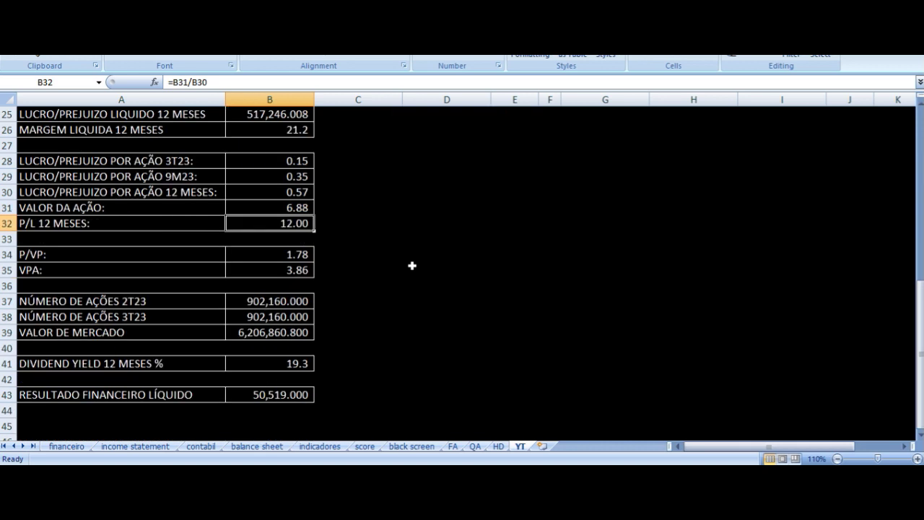
{"action": "left_click", "coordinate": [274, 254]}
{"action": "key", "text": "Down"}
{"action": "key", "text": "Left"}
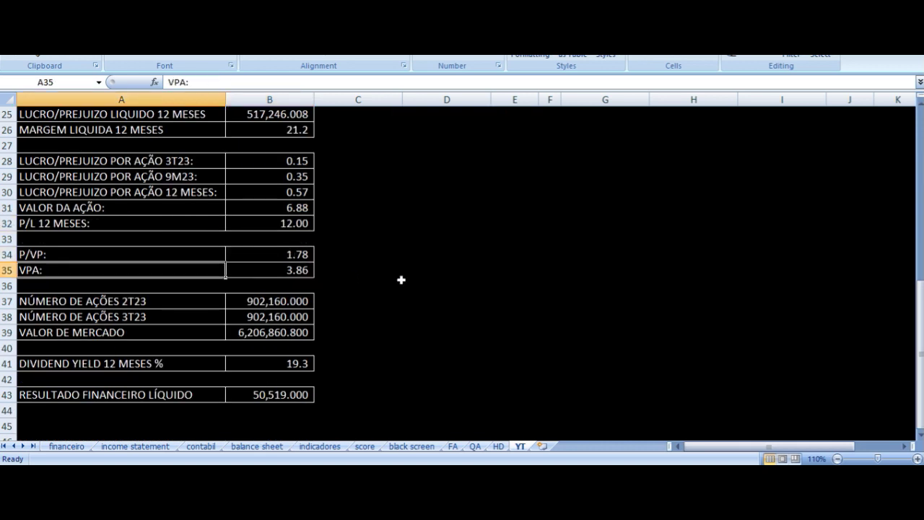
{"action": "key", "text": "Right"}
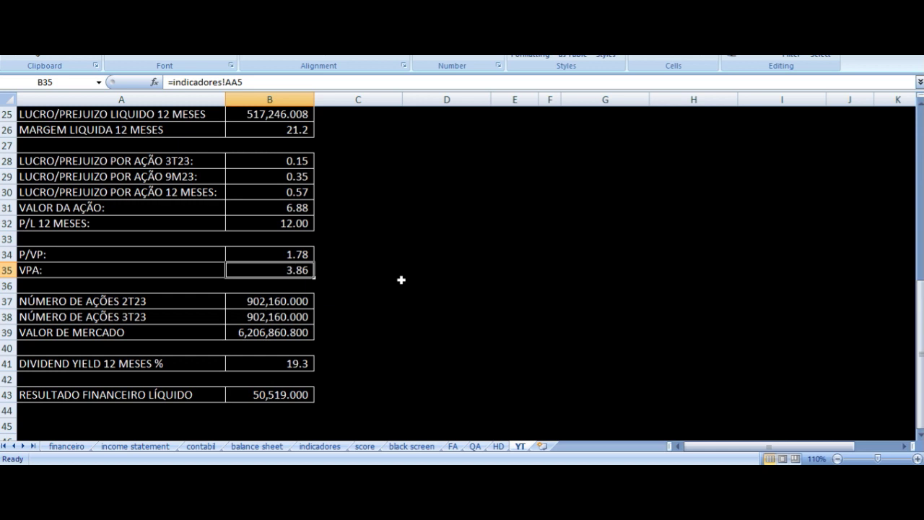
{"action": "key", "text": "Up"}
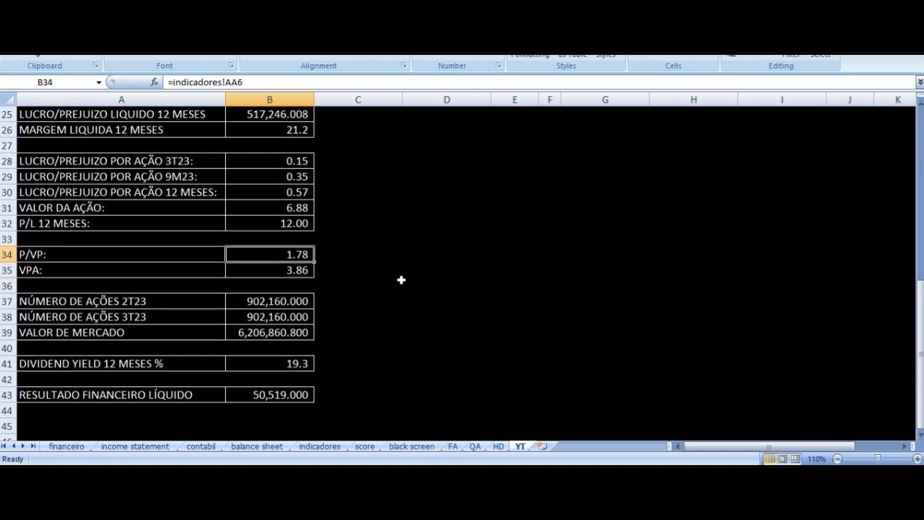
{"action": "key", "text": "Down"}
{"action": "key", "text": "Left"}
{"action": "key", "text": "Right"}
{"action": "key", "text": "Right"}
{"action": "key", "text": "Left"}
- Set VALOR DA AÇÃO against VPA to explain how the share price relates to book value
{"action": "key", "text": "Up"}
{"action": "key", "text": "Up"}
{"action": "key", "text": "Up"}
{"action": "key", "text": "Up"}
{"action": "key", "text": "Left"}
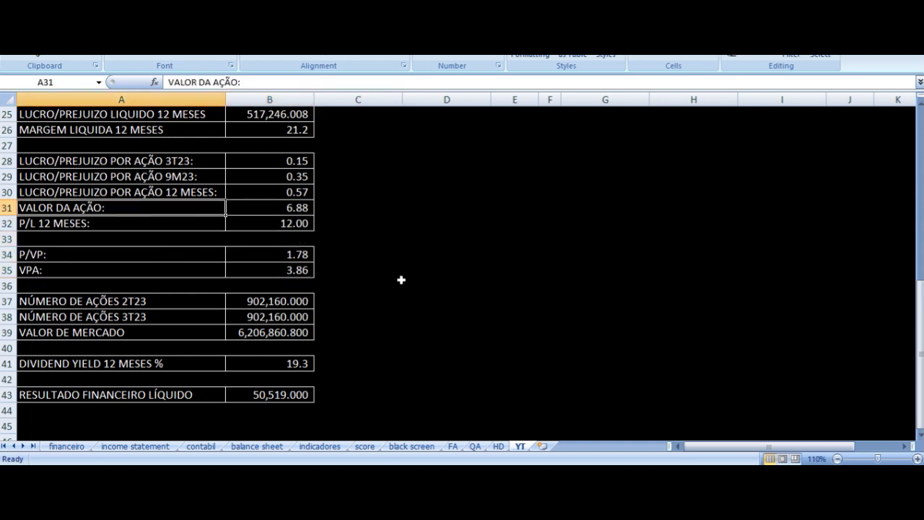
{"action": "key", "text": "Right"}
{"action": "key", "text": "Down"}
{"action": "key", "text": "Down"}
{"action": "key", "text": "Down"}
{"action": "key", "text": "Down"}
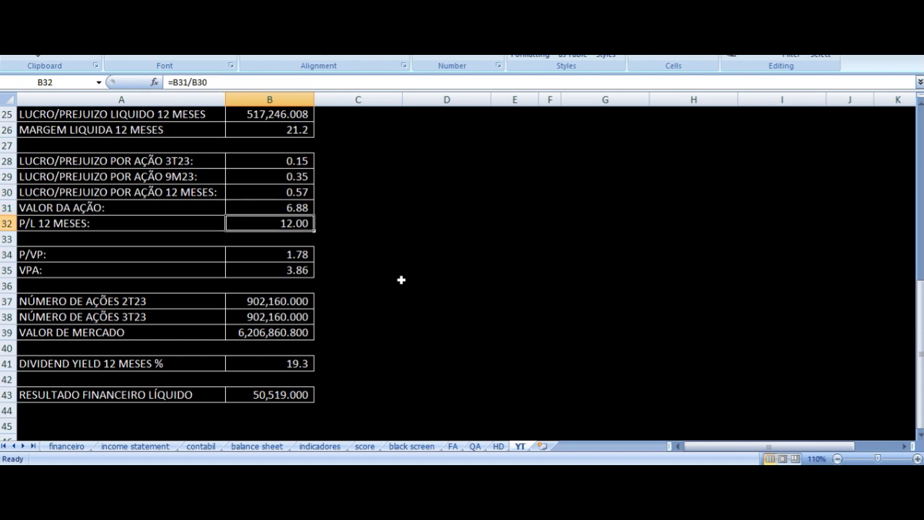
{"action": "key", "text": "Left"}
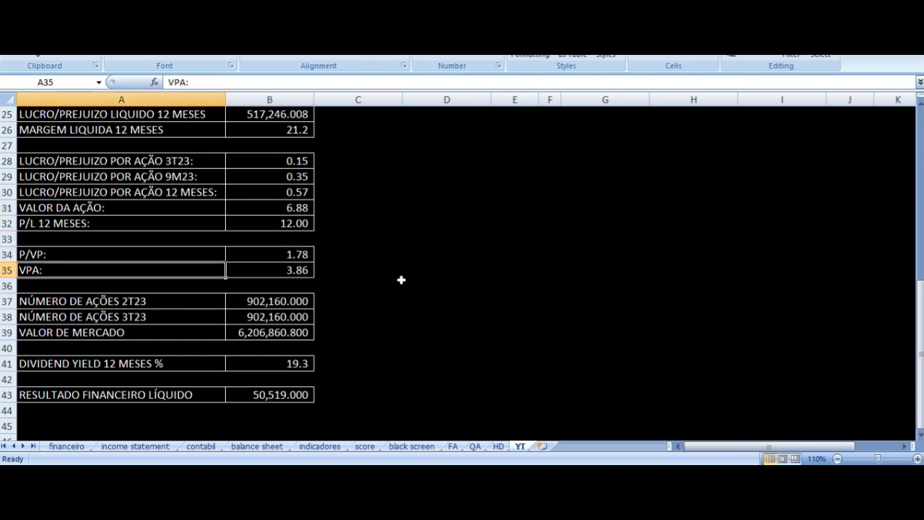
{"action": "key", "text": "Right"}
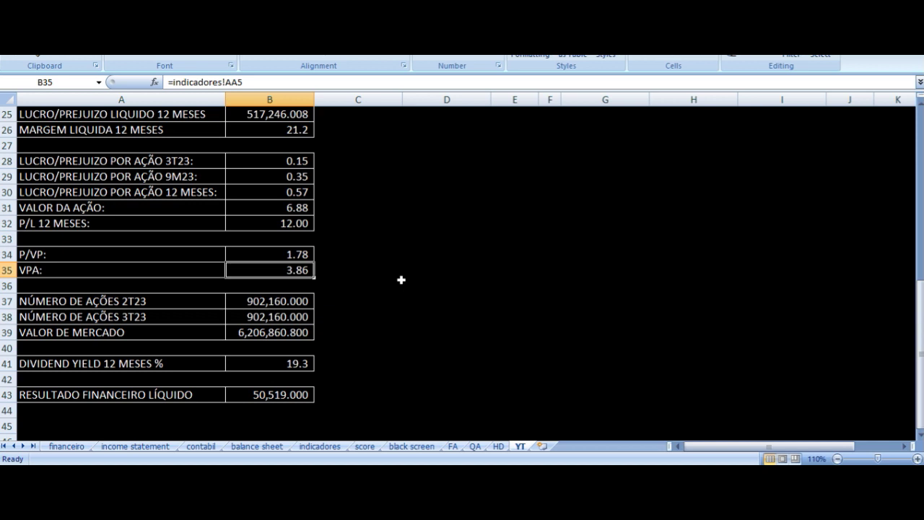
- Weigh P/L 12 MESES against P/VP and VPA, and look back at the 9M22–9M23 results
{"action": "key", "text": "Up"}
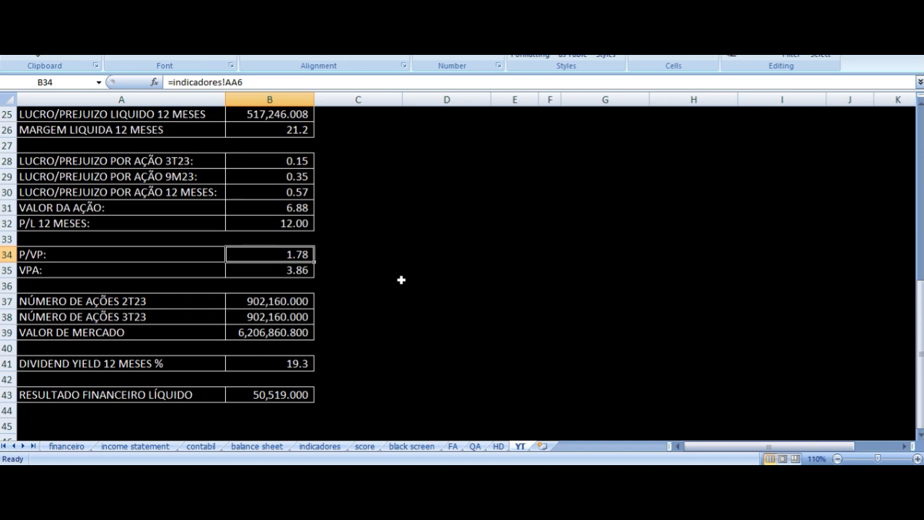
{"action": "key", "text": "Up"}
{"action": "key", "text": "Up"}
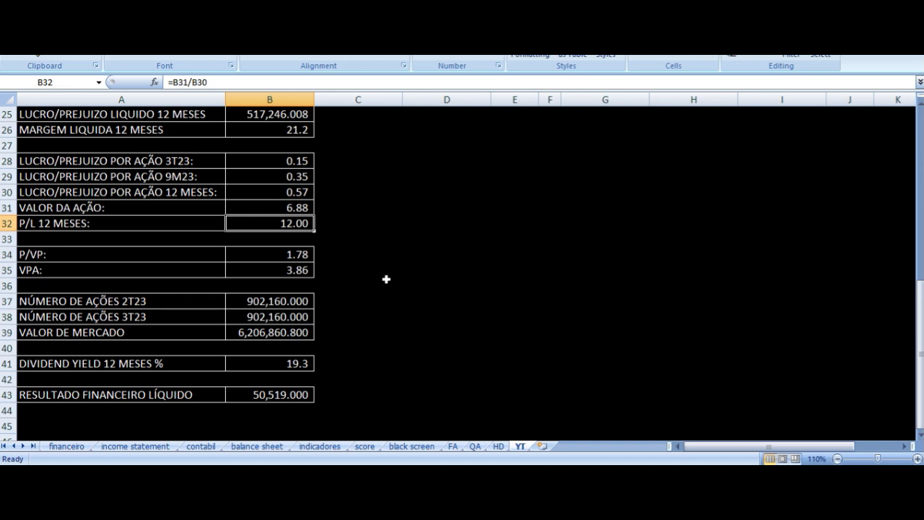
{"action": "left_click_drag", "start_coordinate": [282, 254], "coordinate": [282, 268]}
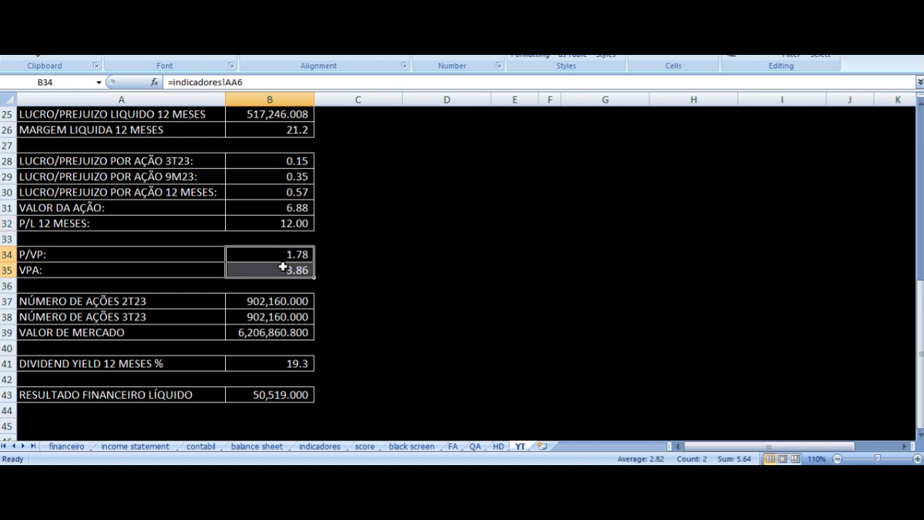
{"action": "left_click", "coordinate": [255, 224]}
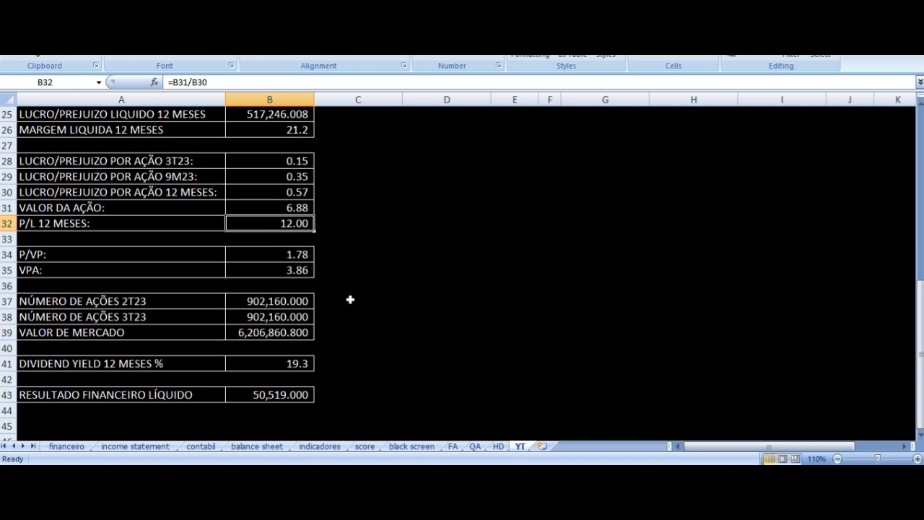
{"action": "left_click_drag", "start_coordinate": [258, 254], "coordinate": [266, 264]}
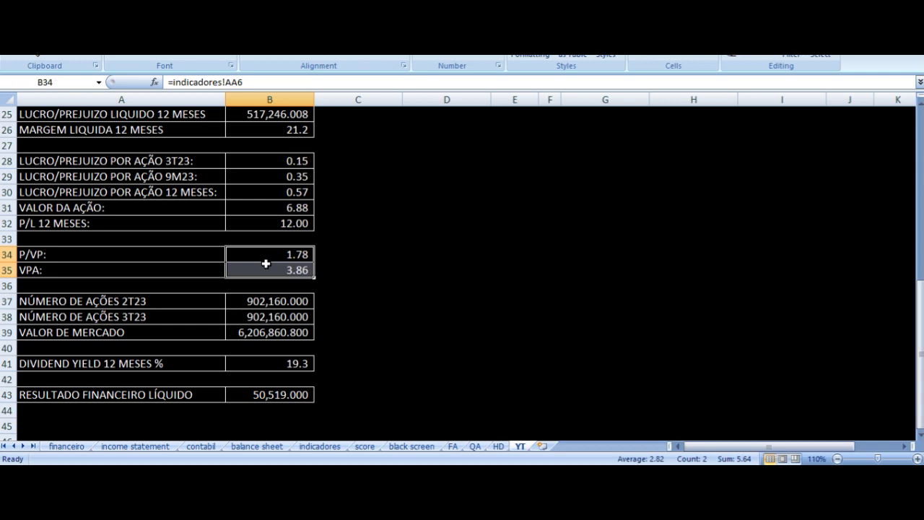
{"action": "left_click", "coordinate": [267, 220]}
{"action": "scroll", "coordinate": [403, 225], "scroll_direction": "up", "scroll_amount": 3}
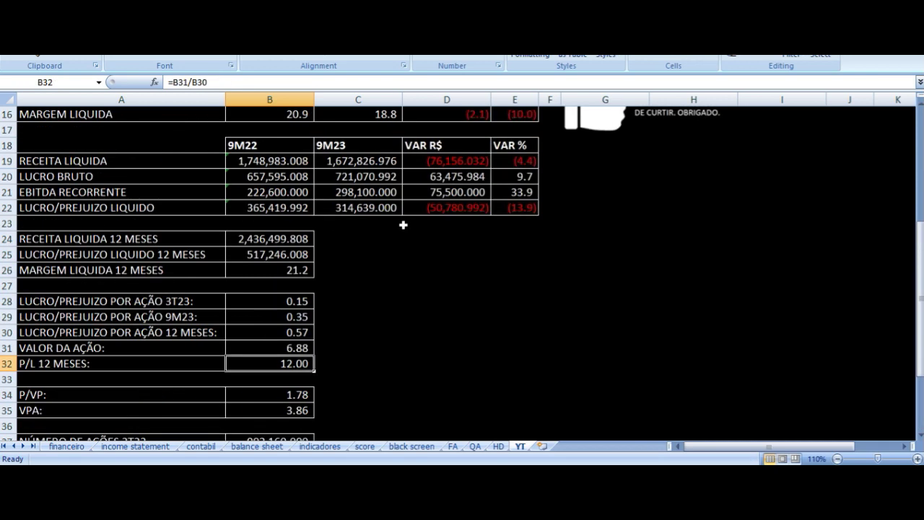
{"action": "scroll", "coordinate": [402, 225], "scroll_direction": "up", "scroll_amount": 1}
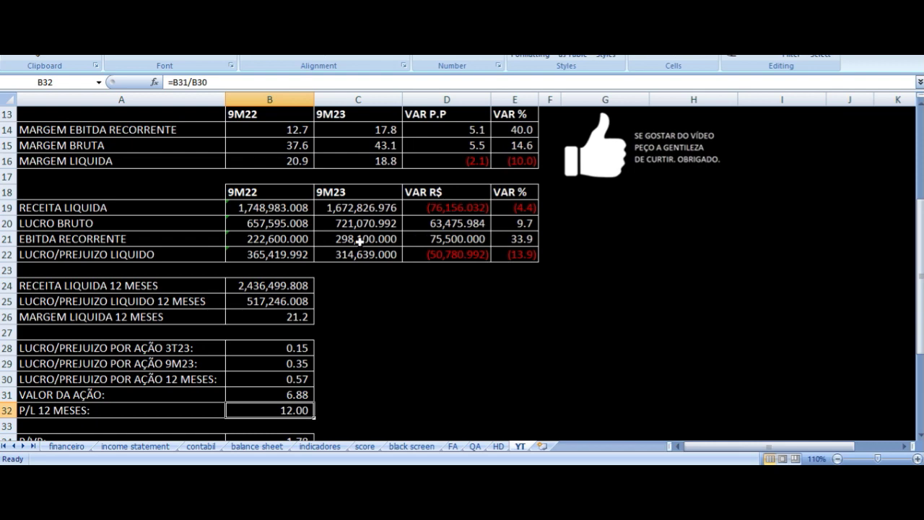
- Compare NÚMERO DE AÇÕES between 2T23 and 3T23 and check VALOR DE MERCADO
{"action": "scroll", "coordinate": [361, 241], "scroll_direction": "down", "scroll_amount": 5}
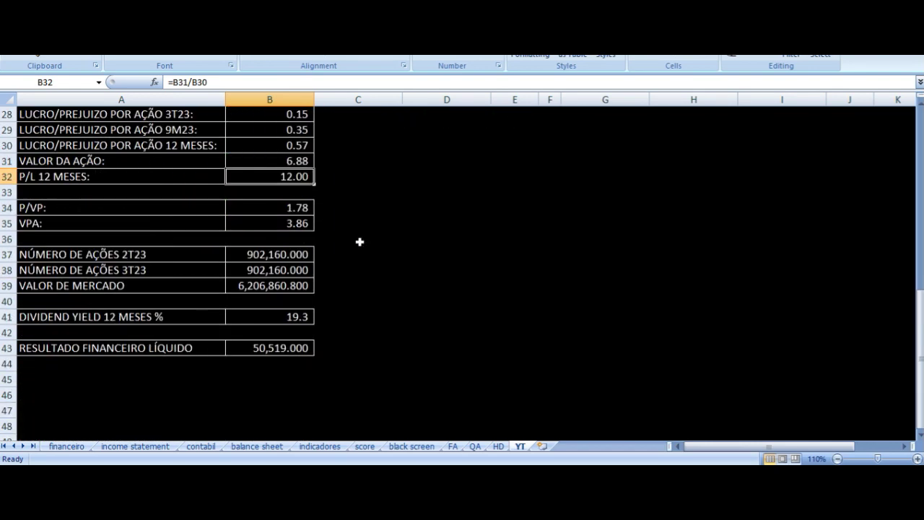
{"action": "scroll", "coordinate": [360, 242], "scroll_direction": "down", "scroll_amount": 1}
{"action": "left_click", "coordinate": [192, 209]}
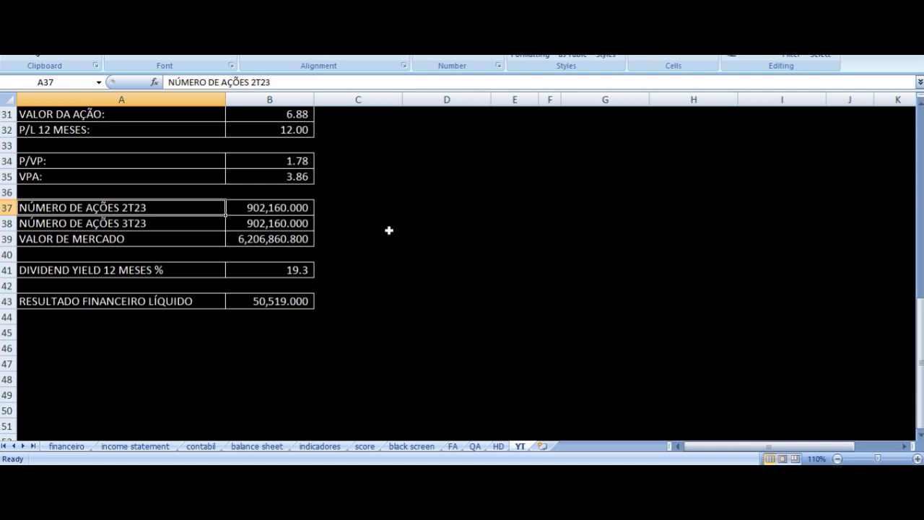
{"action": "key", "text": "Down"}
{"action": "key", "text": "Right"}
{"action": "key", "text": "Down"}
{"action": "key", "text": "Left"}
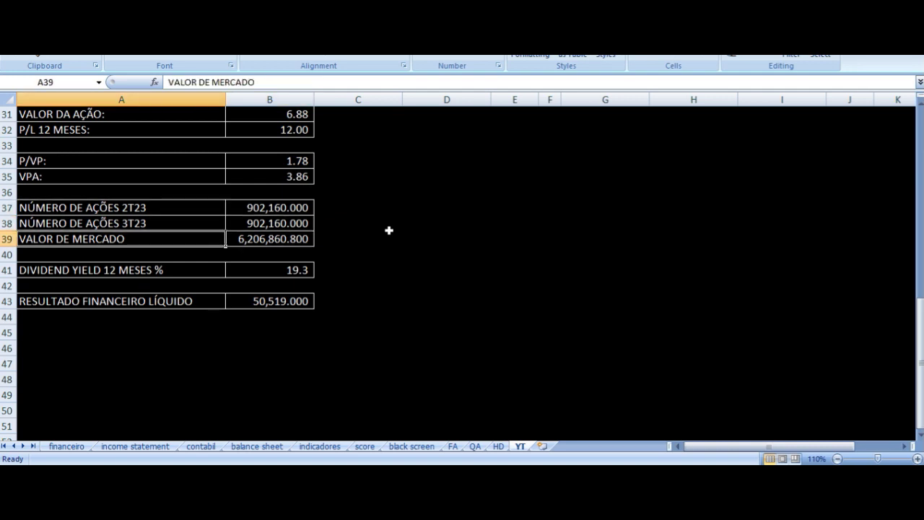
{"action": "key", "text": "Right"}
- Review DIVIDEND YIELD 12 MESES % and RESULTADO FINANCEIRO LÍQUIDO
{"action": "key", "text": "Down"}
{"action": "key", "text": "Down"}
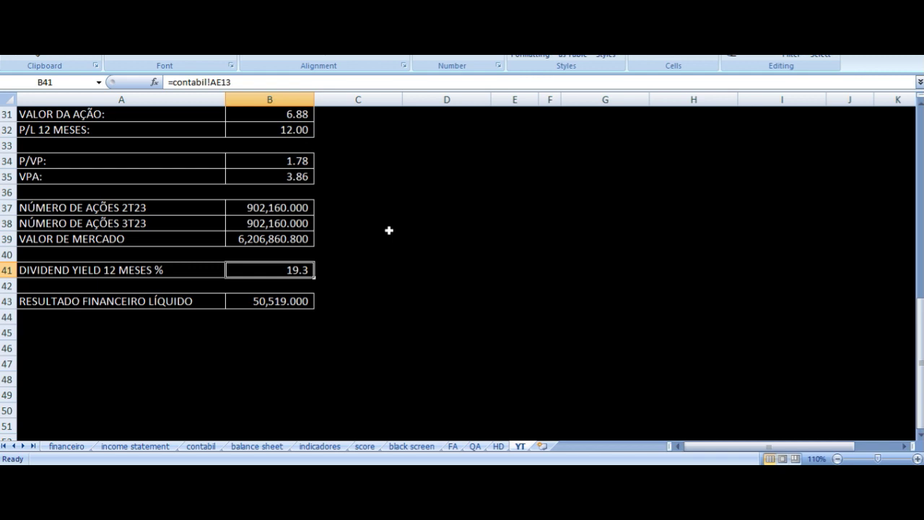
{"action": "key", "text": "Left"}
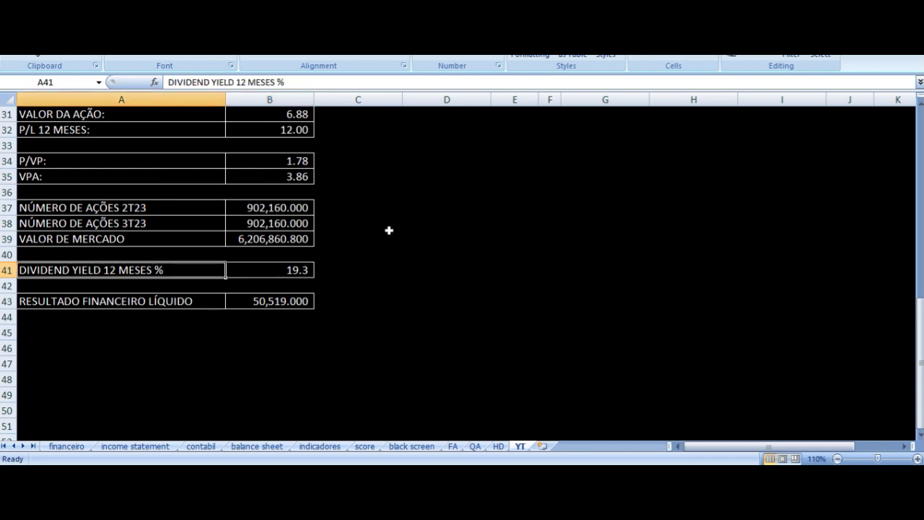
{"action": "key", "text": "Right"}
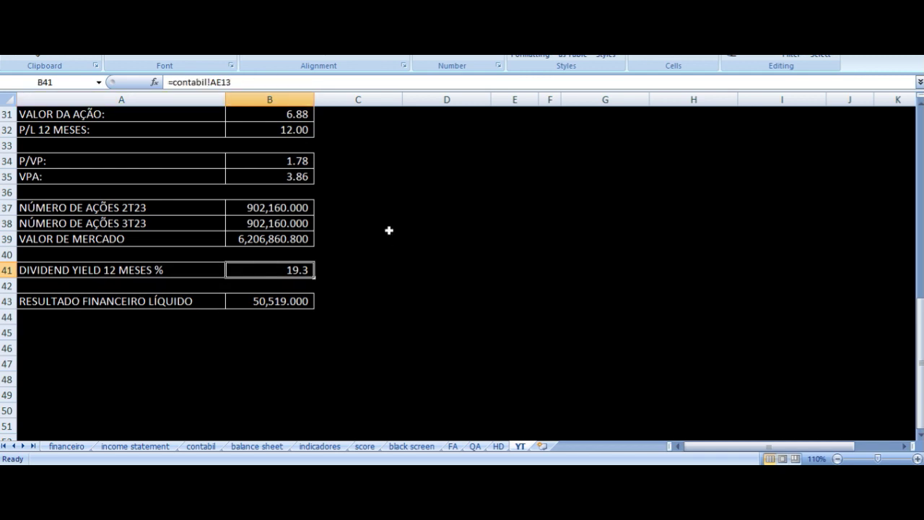
{"action": "key", "text": "Down"}
{"action": "key", "text": "Down"}
{"action": "key", "text": "Left"}
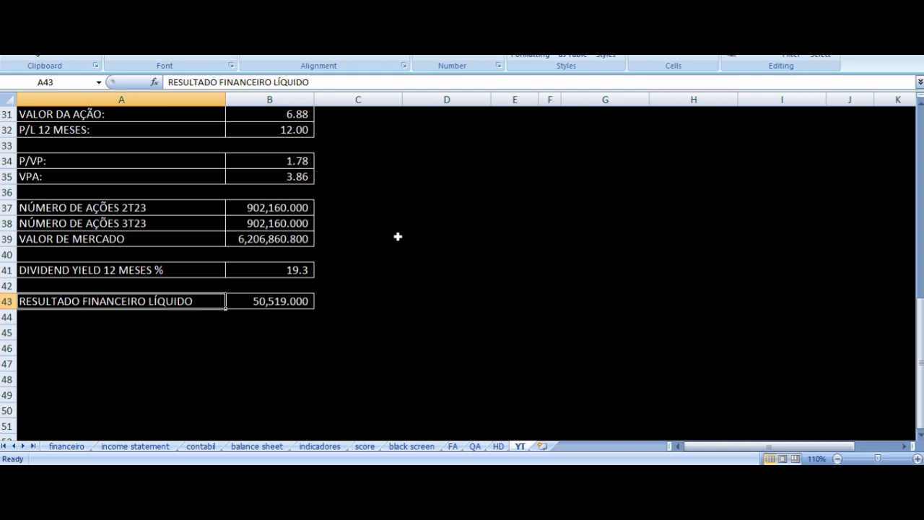
- Switch to the STOCKS QUOTES spreadsheet in Google Sheets and check GRND3's 1/1/23 and last prices against VALOR DA AÇÃO in the YT sheet
{"action": "scroll", "coordinate": [377, 316], "scroll_direction": "up", "scroll_amount": 10}
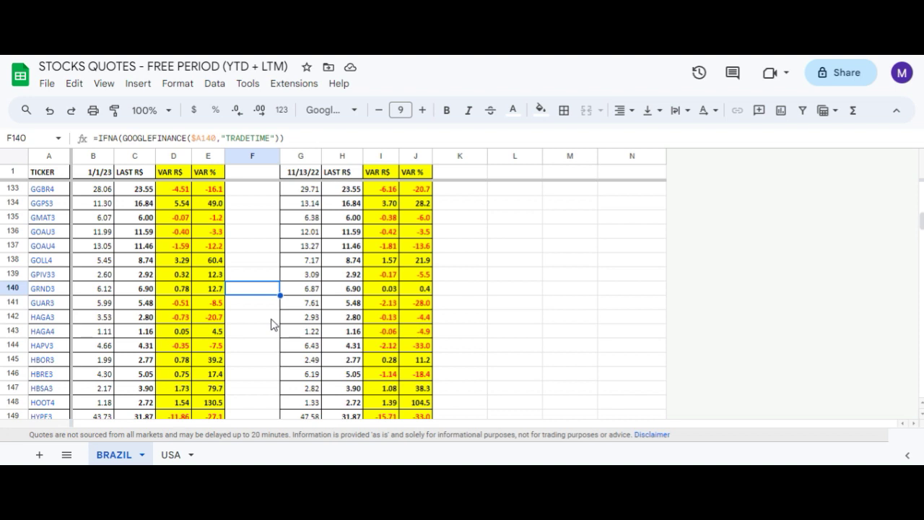
{"action": "key", "text": "Left"}
{"action": "key", "text": "Left"}
{"action": "key", "text": "Left"}
{"action": "key", "text": "Left"}
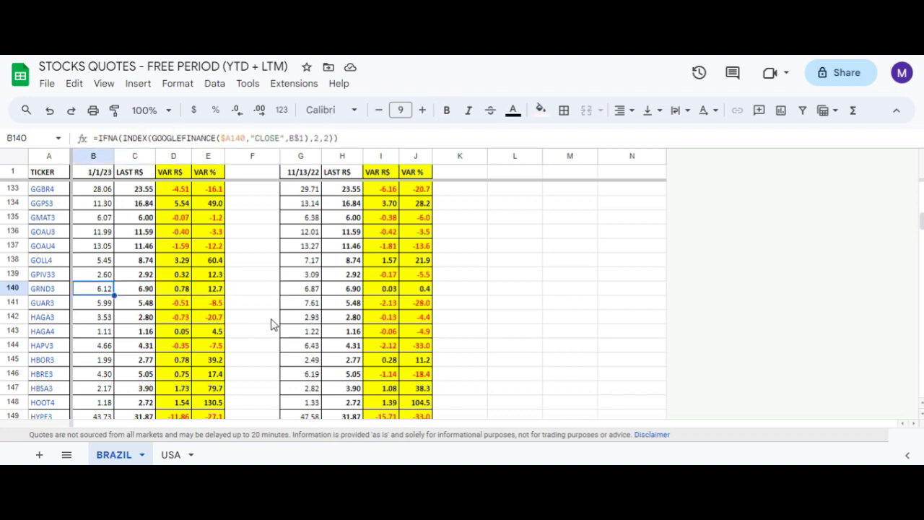
{"action": "key", "text": "Right"}
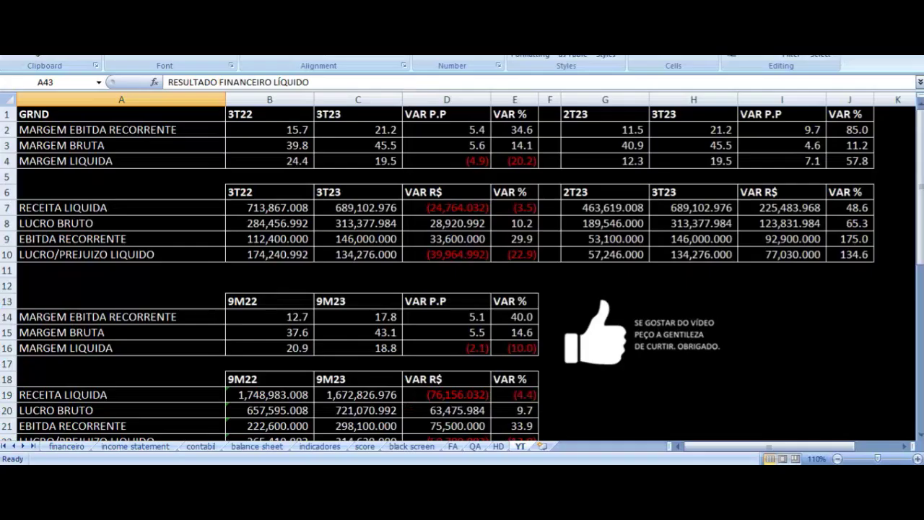
{"action": "scroll", "coordinate": [313, 376], "scroll_direction": "down", "scroll_amount": 7}
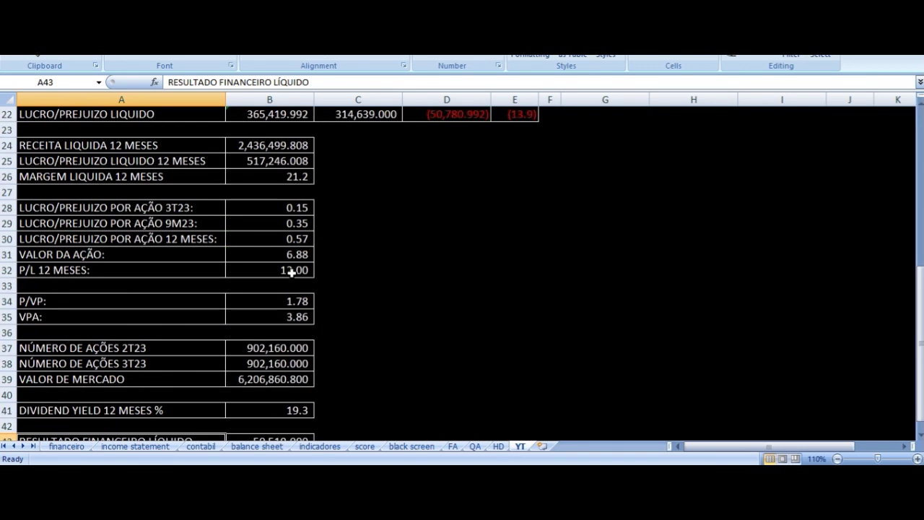
{"action": "left_click", "coordinate": [271, 256]}
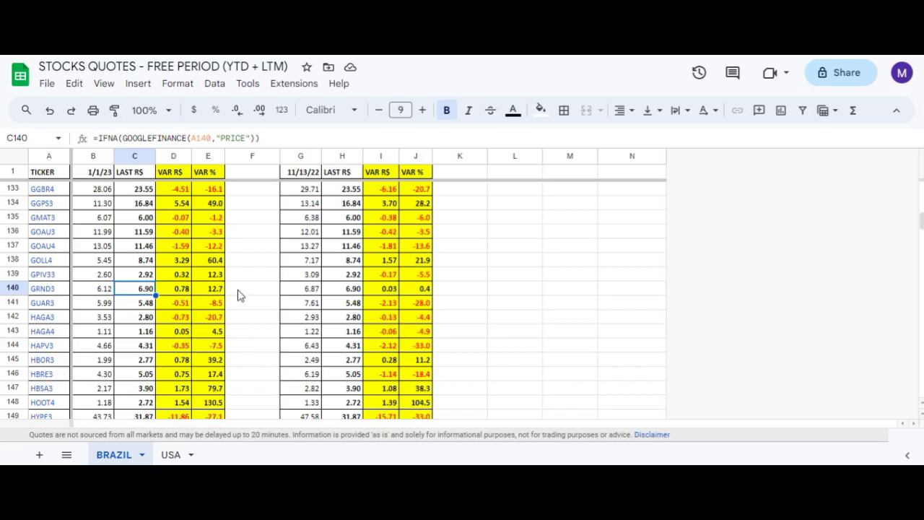
- Check GRND3's VAR R$ and VAR % since 1/1/23 against its starting and last prices
{"action": "key", "text": "Right"}
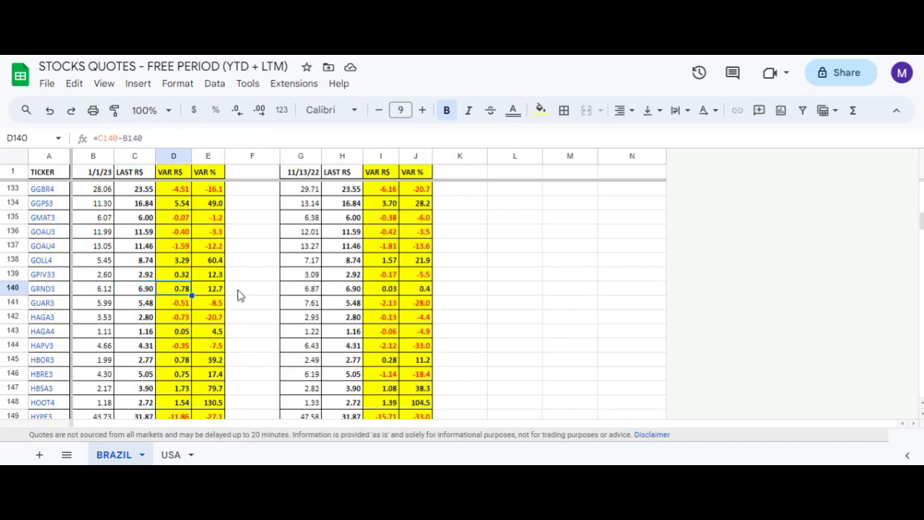
{"action": "key", "text": "Left"}
{"action": "key", "text": "Left"}
{"action": "key", "text": "Right"}
{"action": "key", "text": "Right"}
{"action": "key", "text": "Right"}
- Review GRND3's 11/13/22 price, last price and the corresponding VAR R$ and VAR %
{"action": "key", "text": "Right"}
{"action": "key", "text": "Right"}
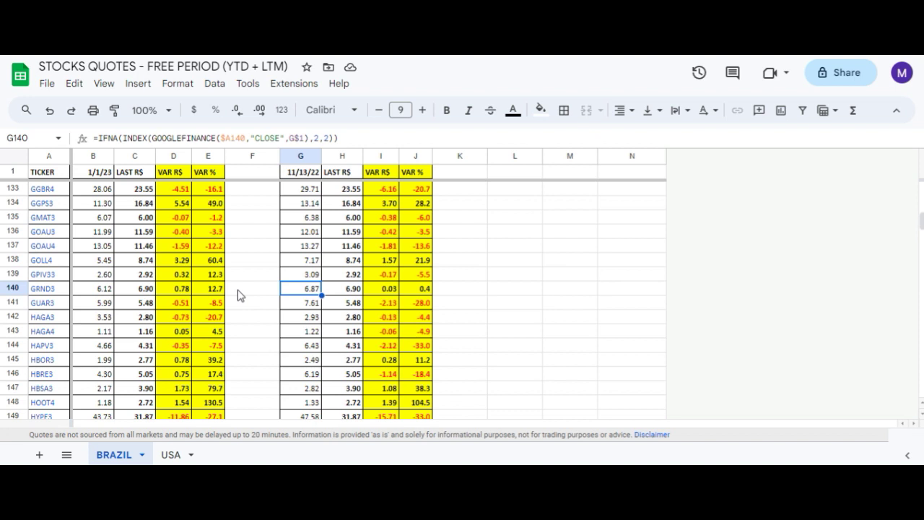
{"action": "key", "text": "Right"}
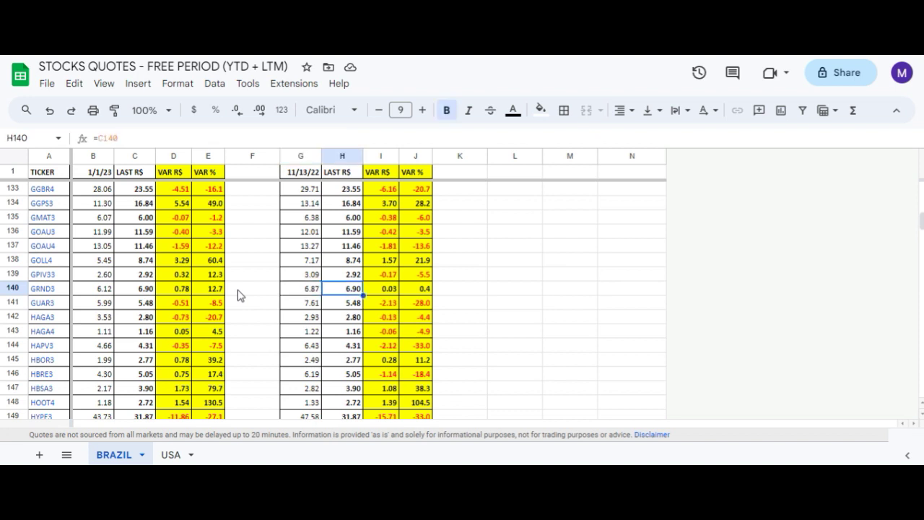
{"action": "key", "text": "Right"}
{"action": "key", "text": "Right"}
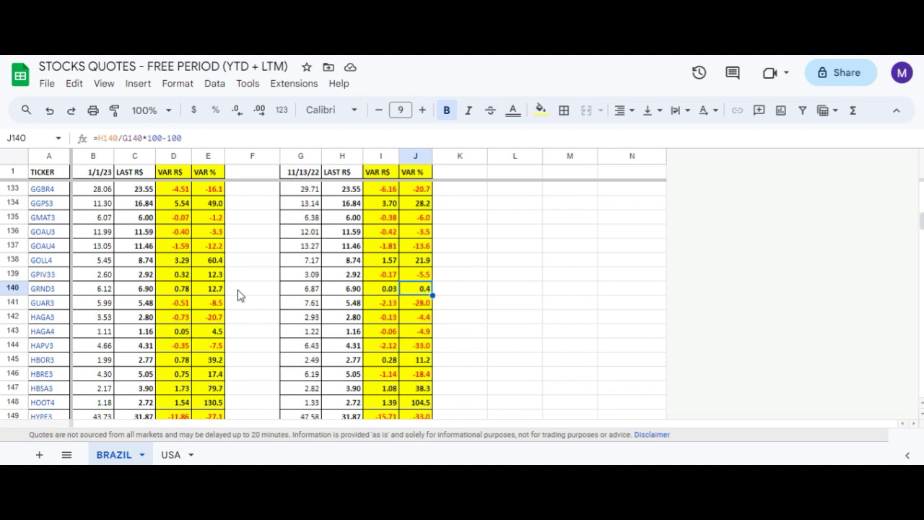
{"action": "key", "text": "Left"}
{"action": "key", "text": "Right"}
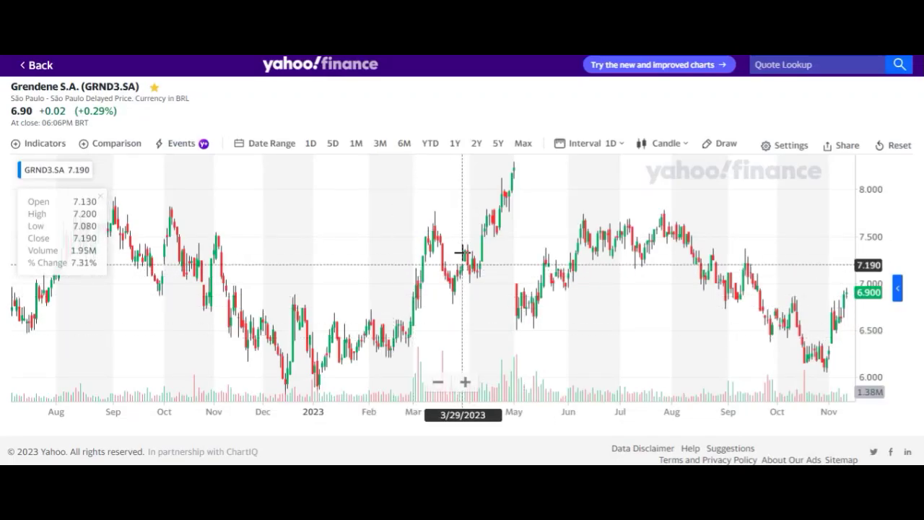
- Switch to the Yahoo Finance chart of GRND3.SA and display the Dividends events over several years of prices
{"action": "scroll", "coordinate": [464, 259], "scroll_direction": "down", "scroll_amount": 4}
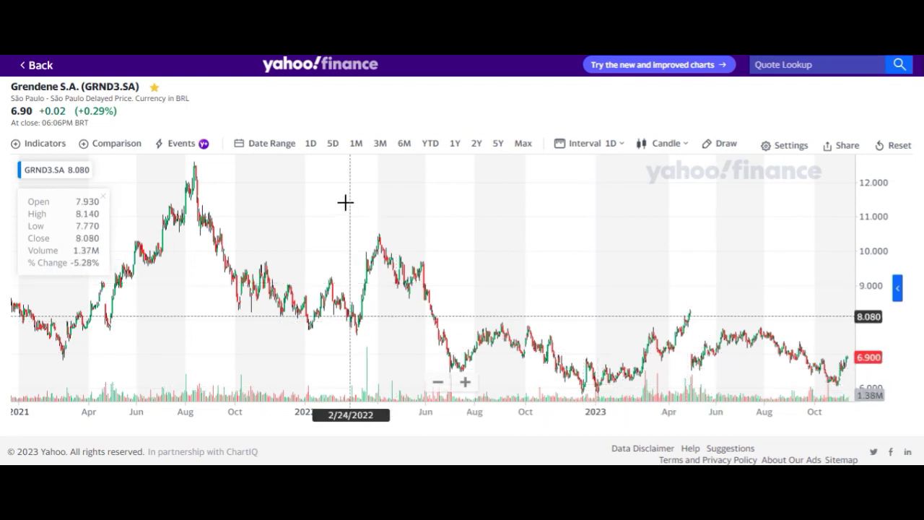
{"action": "scroll", "coordinate": [544, 262], "scroll_direction": "up", "scroll_amount": 3}
{"action": "scroll", "coordinate": [361, 209], "scroll_direction": "down", "scroll_amount": 4}
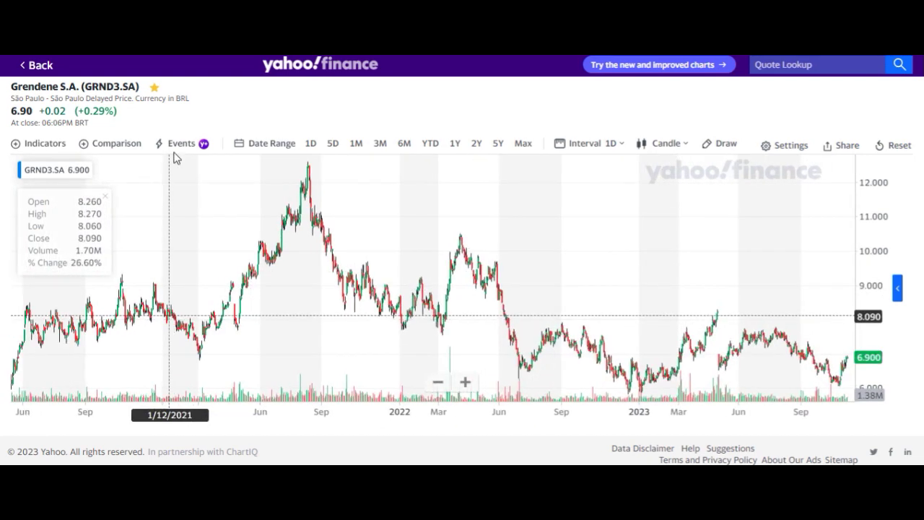
{"action": "left_click", "coordinate": [181, 148]}
{"action": "left_click", "coordinate": [175, 191]}
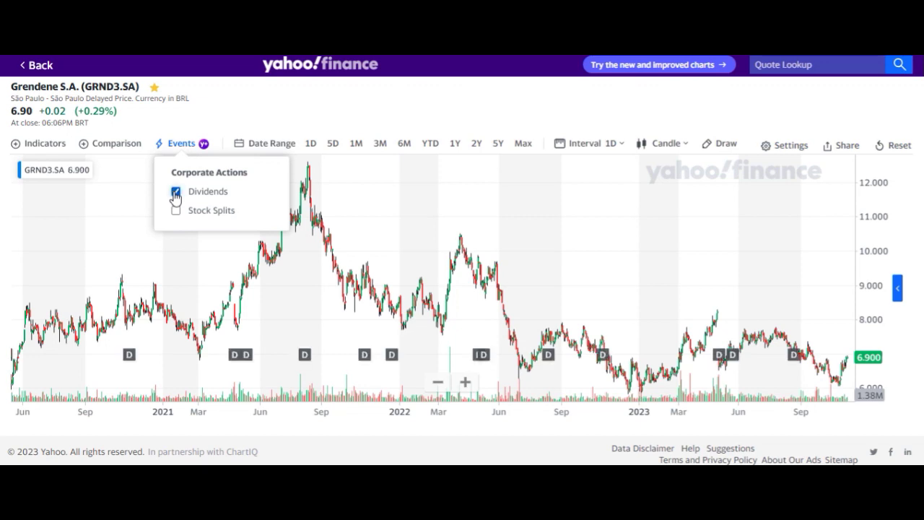
- Inspect the May and August 2023 dividend markers on the GRND3.SA chart alongside the daily price movement
{"action": "scroll", "coordinate": [528, 268], "scroll_direction": "up", "scroll_amount": 5}
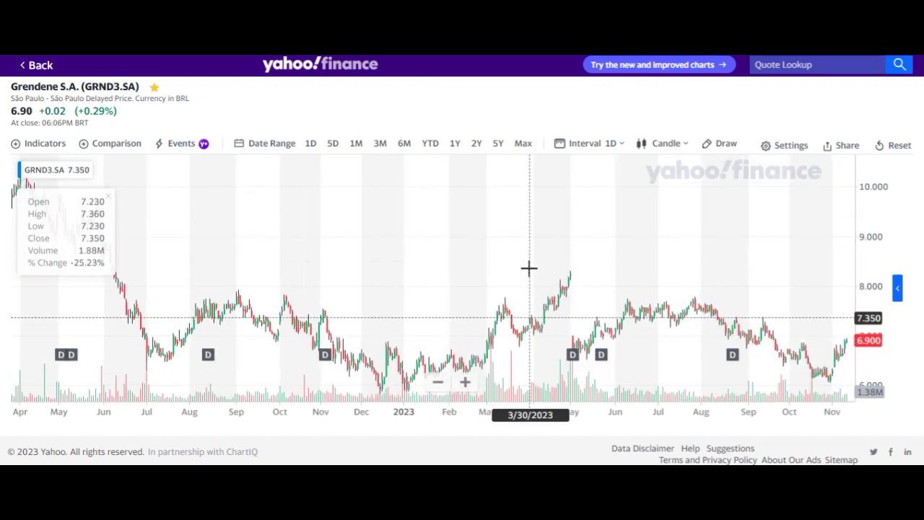
{"action": "scroll", "coordinate": [623, 257], "scroll_direction": "up", "scroll_amount": 3}
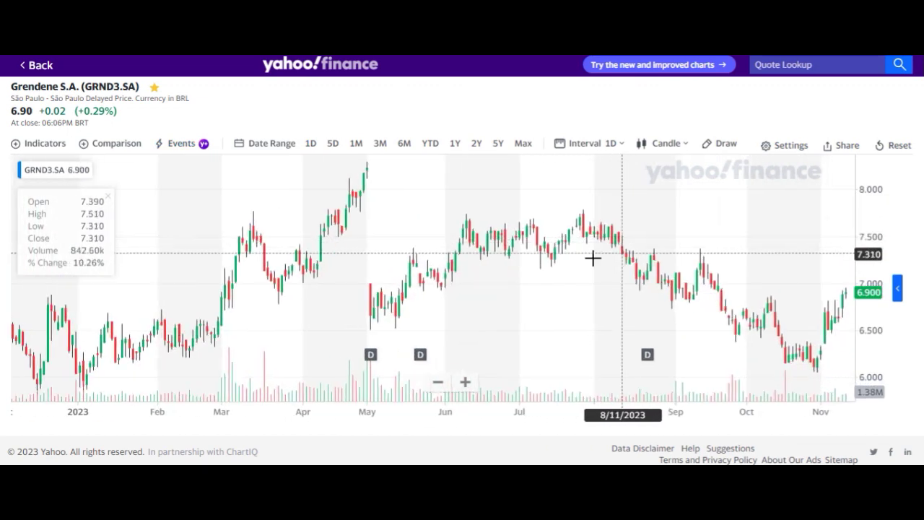
{"action": "mouse_move", "coordinate": [371, 355]}
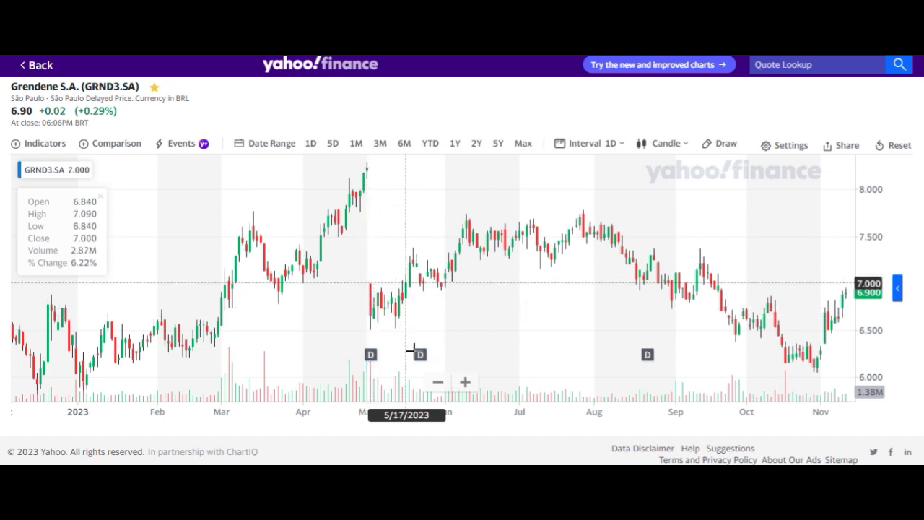
{"action": "mouse_move", "coordinate": [420, 355]}
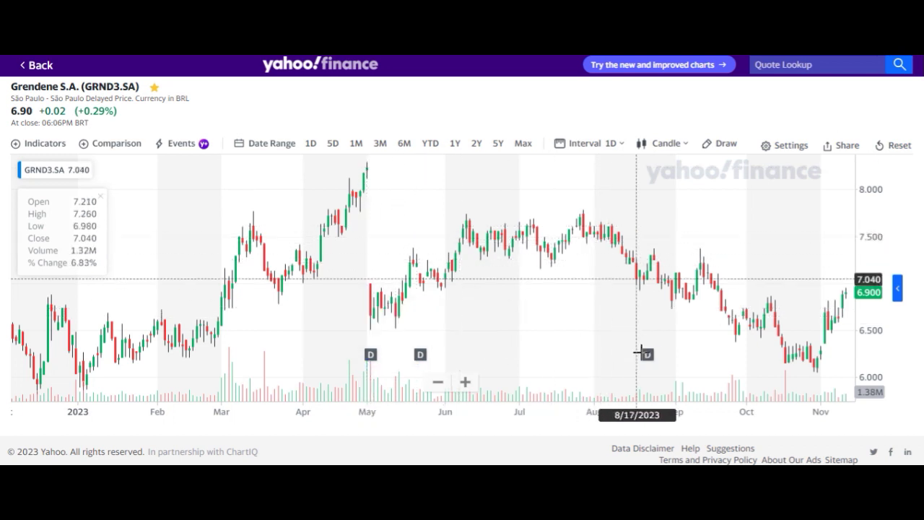
{"action": "mouse_move", "coordinate": [647, 359]}
- Look back at the daily price history to 2019 and set the chart interval to 1 month
{"action": "scroll", "coordinate": [501, 327], "scroll_direction": "down", "scroll_amount": 3}
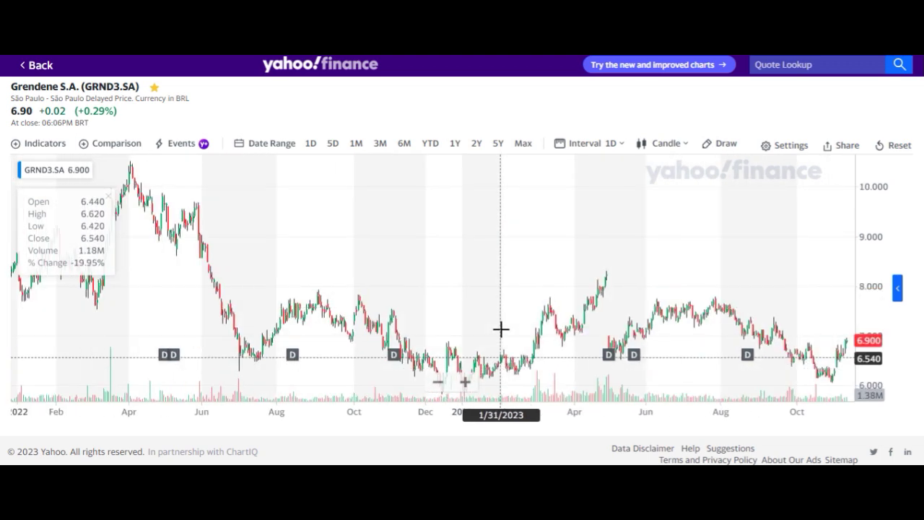
{"action": "scroll", "coordinate": [285, 293], "scroll_direction": "down", "scroll_amount": 3}
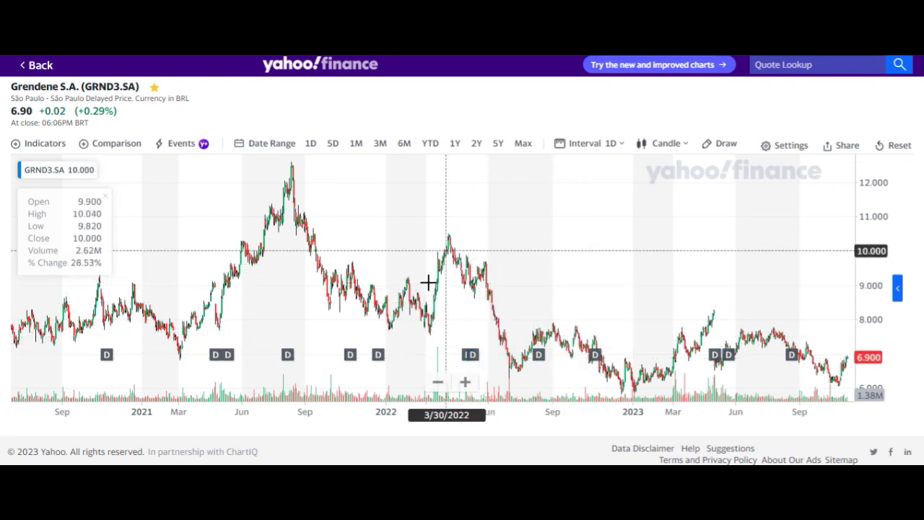
{"action": "scroll", "coordinate": [442, 291], "scroll_direction": "down", "scroll_amount": 3}
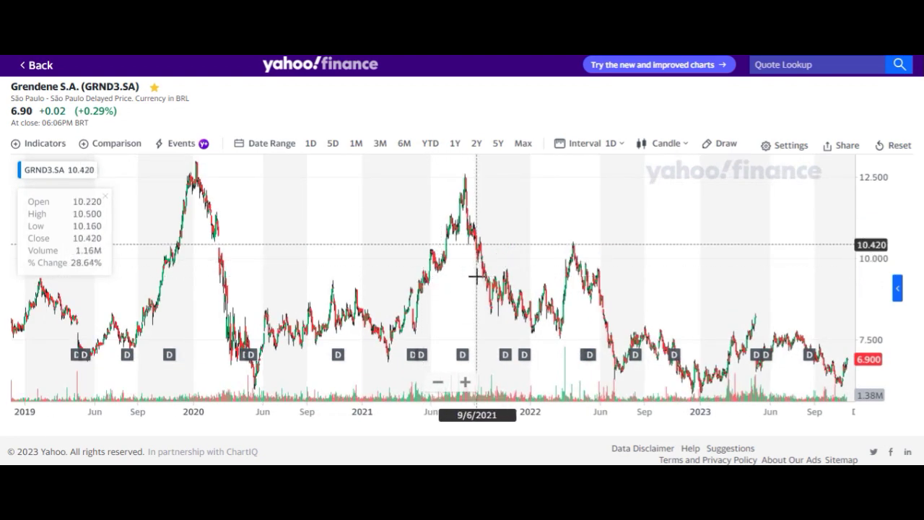
{"action": "left_click", "coordinate": [558, 145]}
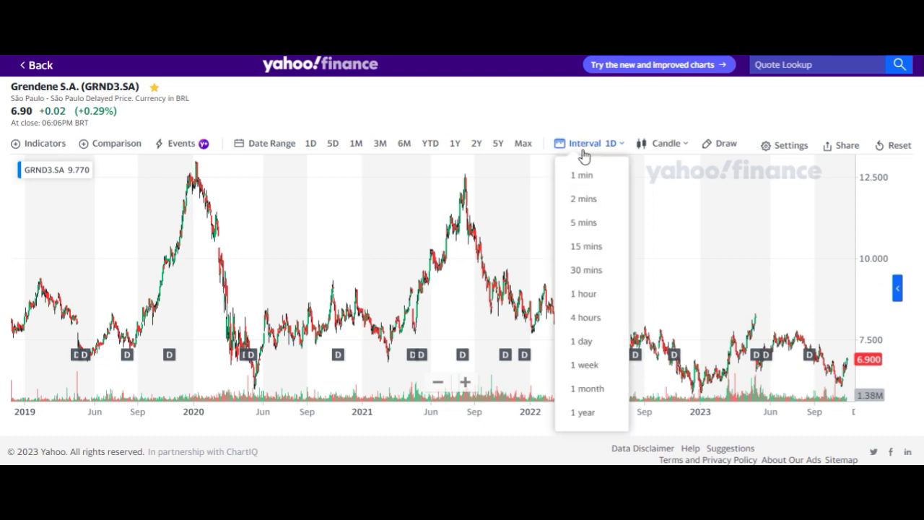
{"action": "left_click", "coordinate": [592, 388]}
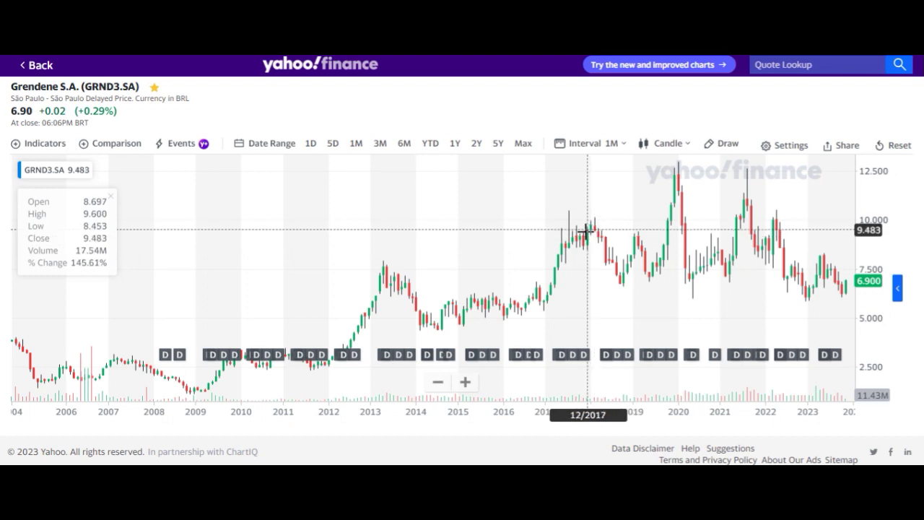
- Examine GRND3.SA's monthly candles and dividend markers, comparing the 2020 and August 2021 peaks with recent prices
{"action": "scroll", "coordinate": [591, 225], "scroll_direction": "up", "scroll_amount": 5}
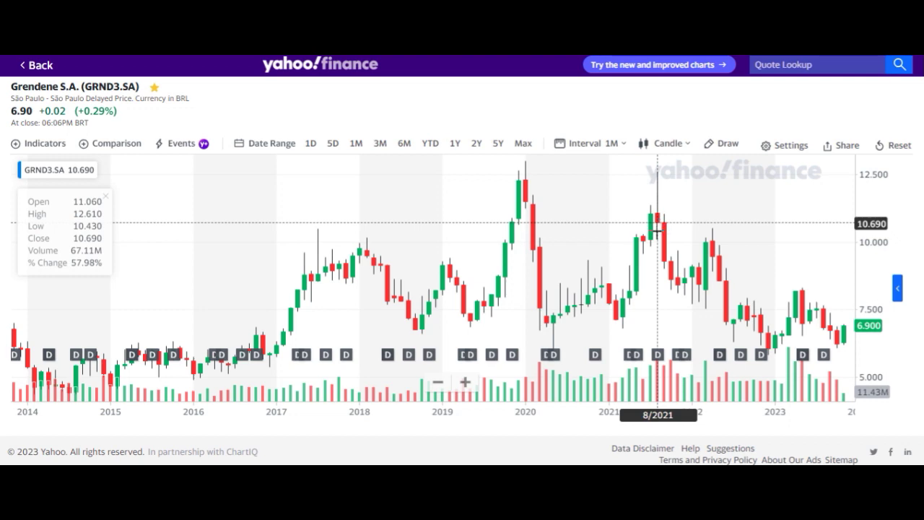
{"action": "scroll", "coordinate": [653, 228], "scroll_direction": "up", "scroll_amount": 3}
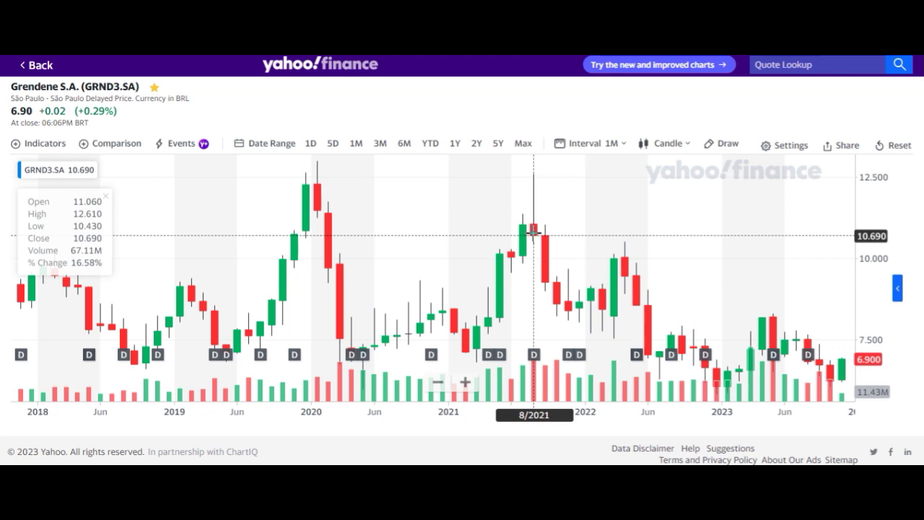
{"action": "scroll", "coordinate": [534, 231], "scroll_direction": "up", "scroll_amount": 3}
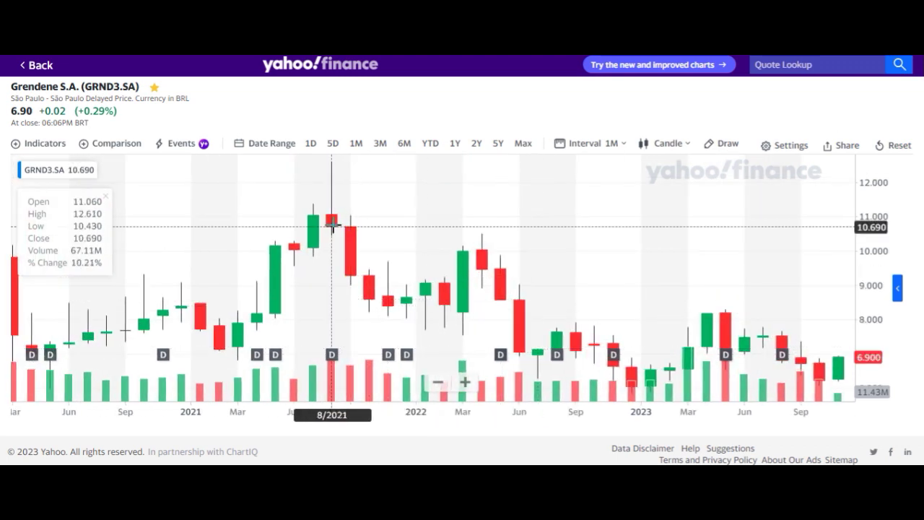
{"action": "scroll", "coordinate": [538, 243], "scroll_direction": "down", "scroll_amount": 5}
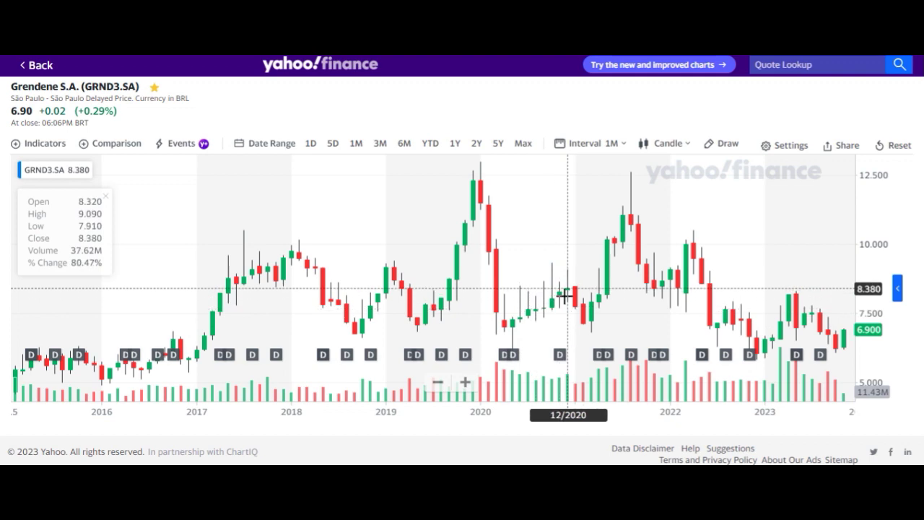
{"action": "scroll", "coordinate": [542, 279], "scroll_direction": "up", "scroll_amount": 5}
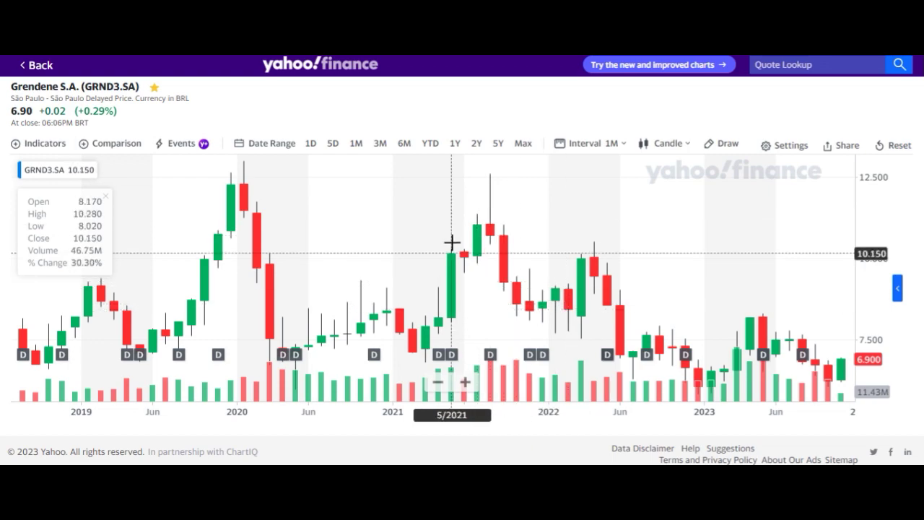
{"action": "scroll", "coordinate": [451, 243], "scroll_direction": "up", "scroll_amount": 5}
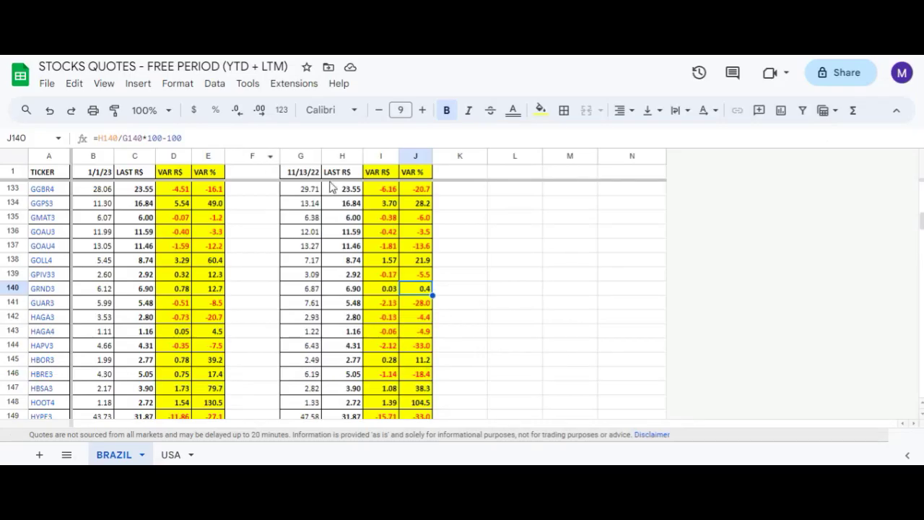
- Switch back to the GRND workbook in Excel and return to the quarterly margins and results in the YT sheet
{"action": "mouse_move", "coordinate": [551, 469]}
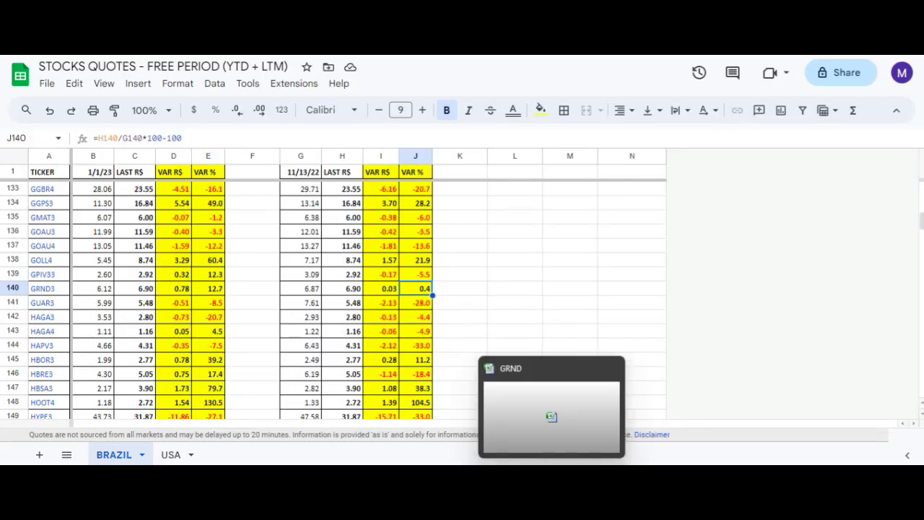
{"action": "left_click", "coordinate": [552, 415]}
{"action": "scroll", "coordinate": [464, 231], "scroll_direction": "up", "scroll_amount": 7}
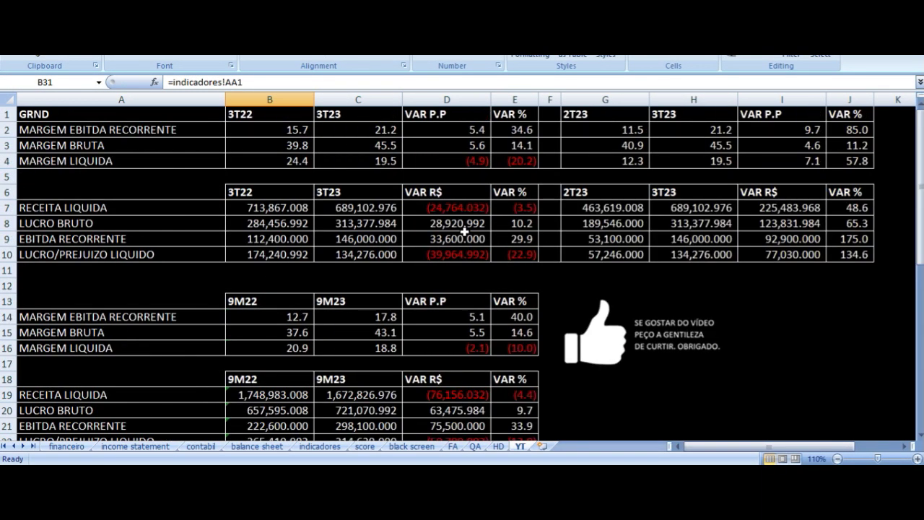